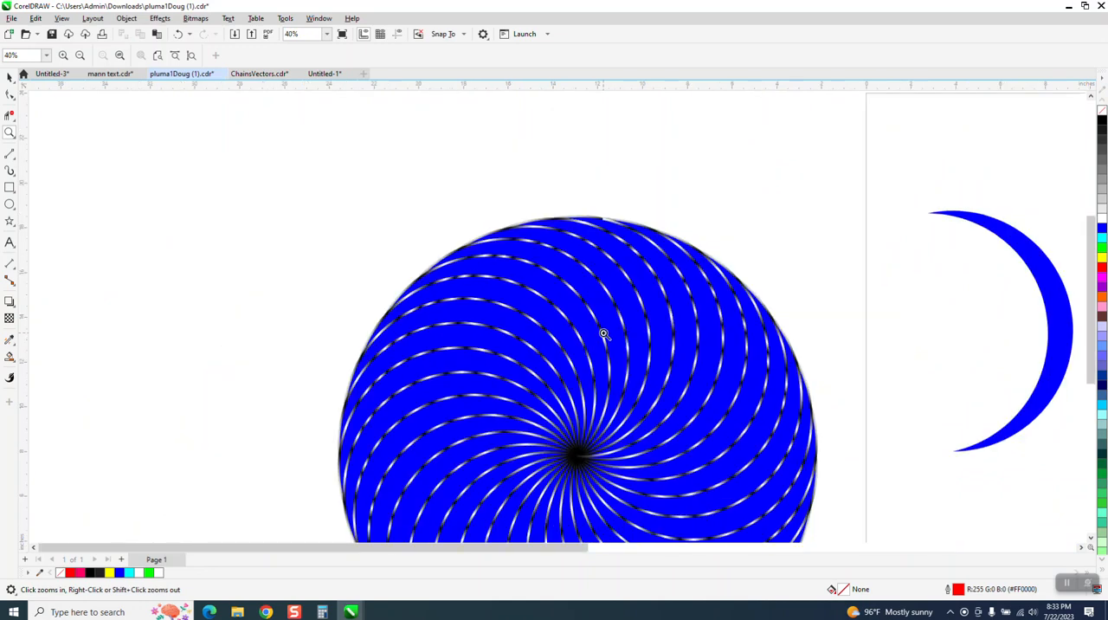
- Move the blue crescent to the empty area up and left of the spiral disc and duplicate it 5 inches to the right
{"action": "left_click", "coordinate": [9, 77]}
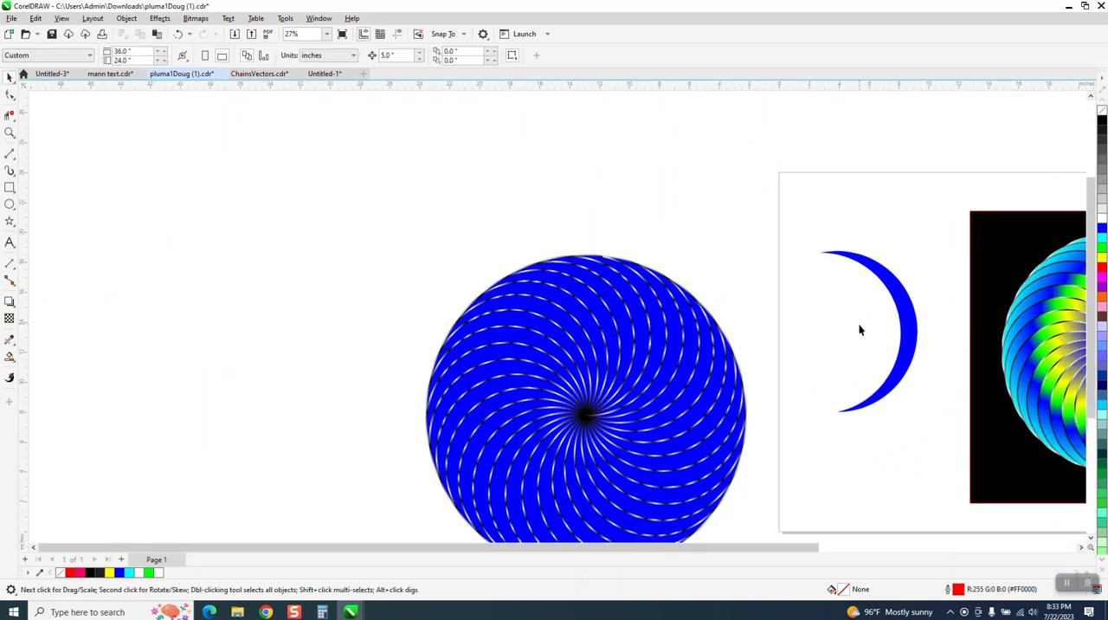
{"action": "left_click_drag", "start_coordinate": [904, 341], "coordinate": [310, 247]}
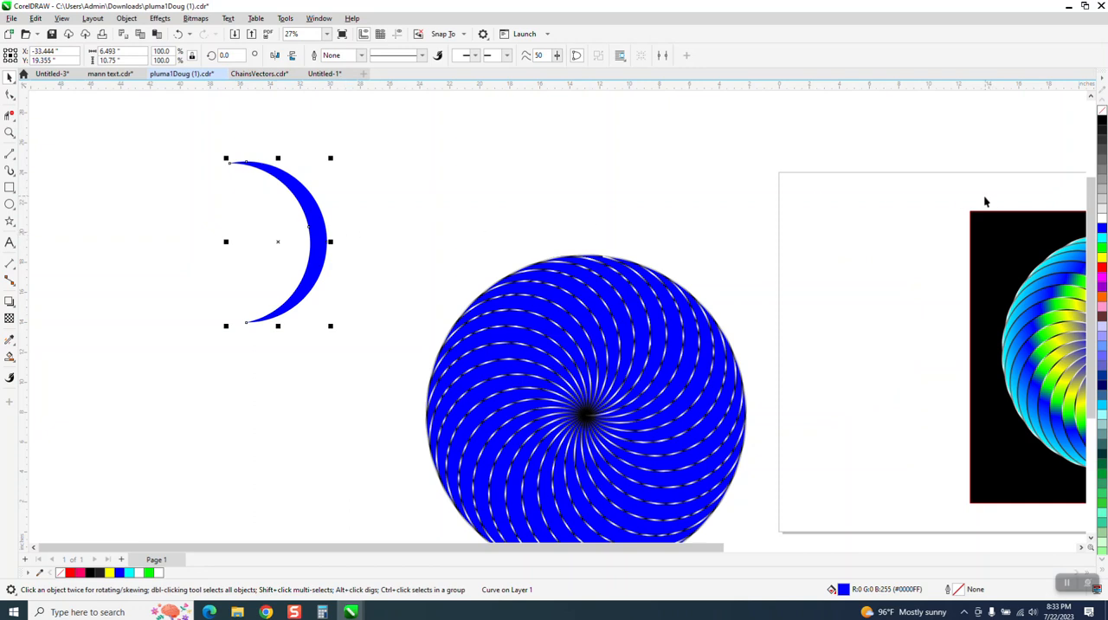
{"action": "left_click", "coordinate": [333, 133]}
{"action": "left_click", "coordinate": [302, 209]}
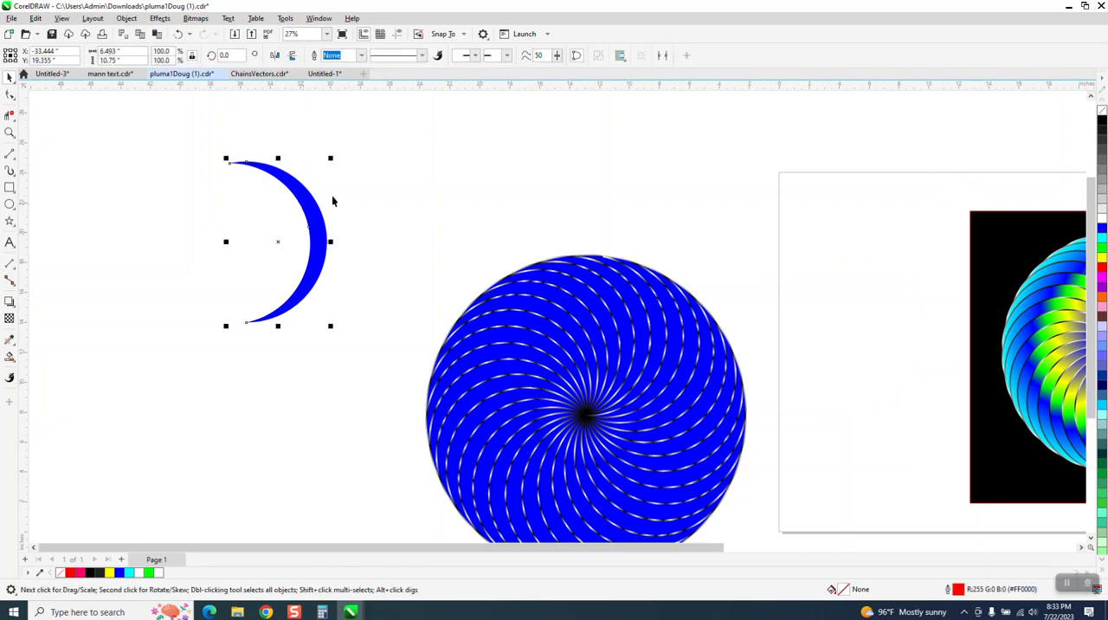
{"action": "key", "text": "ctrl+d"}
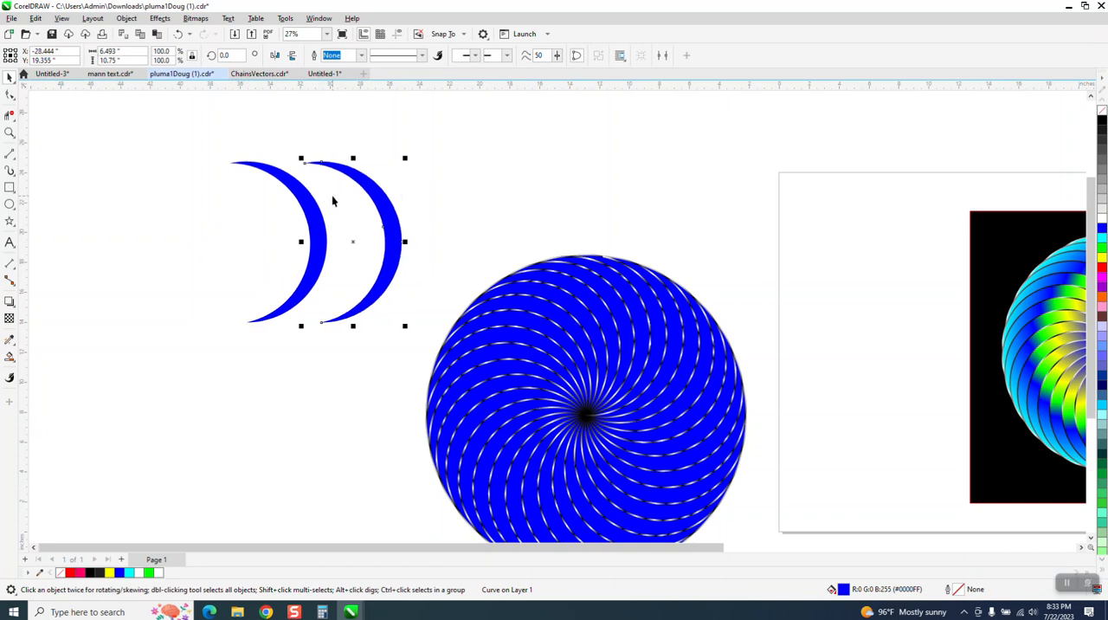
- Remove the duplicate crescent's fill and give it a black outline 0.125 in wide
{"action": "left_click", "coordinate": [1102, 113]}
{"action": "right_click", "coordinate": [1103, 122]}
{"action": "left_click", "coordinate": [361, 56]}
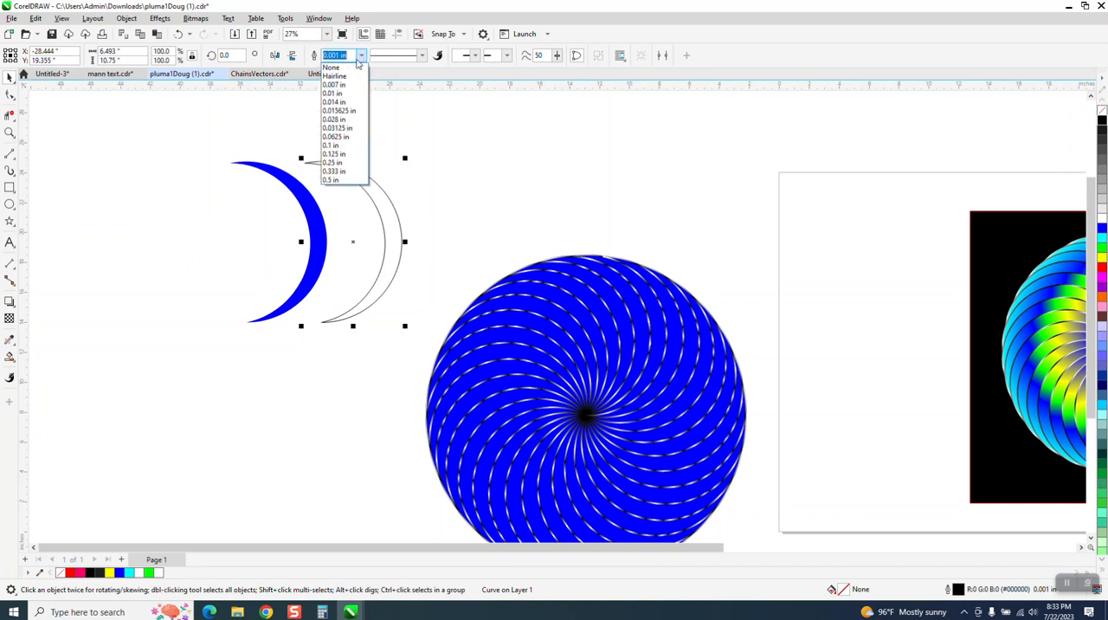
{"action": "left_click", "coordinate": [338, 147]}
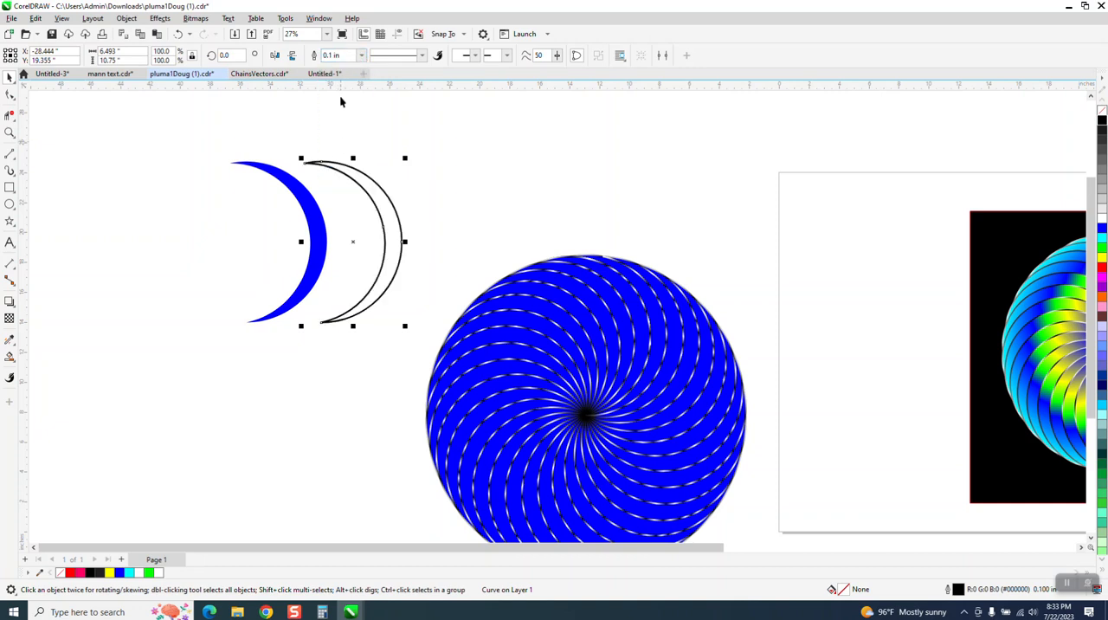
{"action": "left_click", "coordinate": [362, 56]}
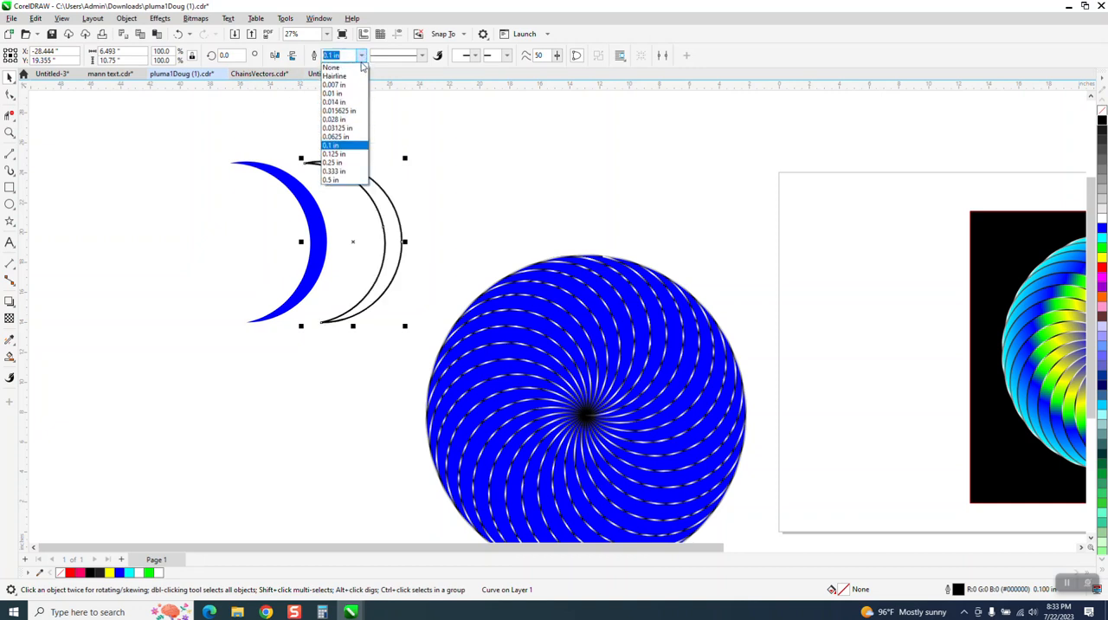
{"action": "left_click", "coordinate": [338, 156]}
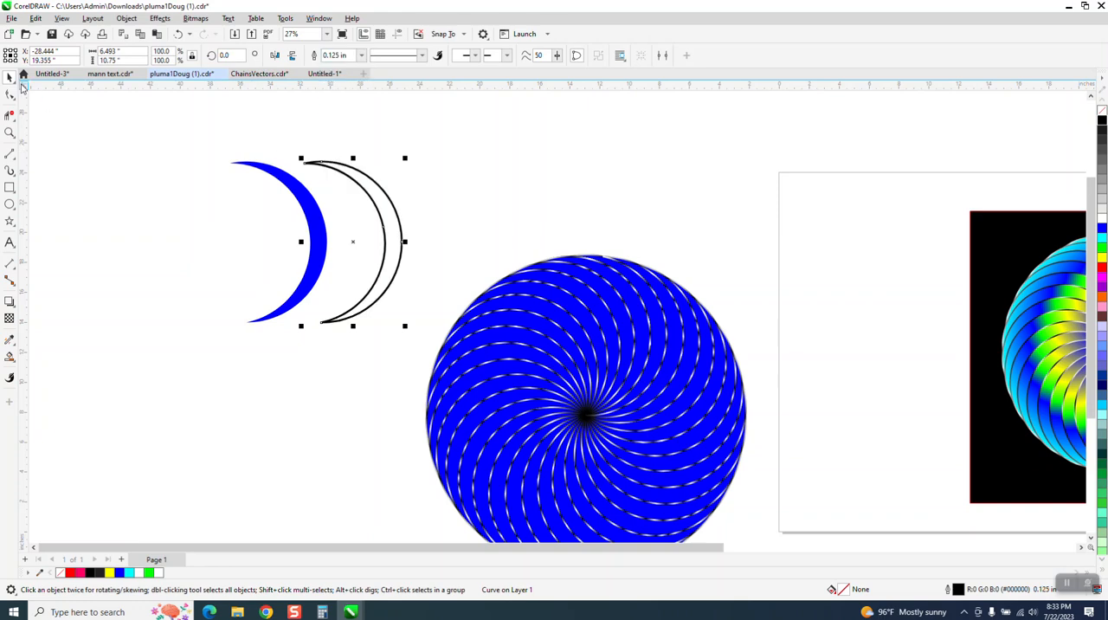
- Try to break the outlined crescent apart at its two tips and at the node near the upper tip
{"action": "left_click", "coordinate": [10, 132]}
{"action": "left_click_drag", "start_coordinate": [293, 143], "coordinate": [485, 355]}
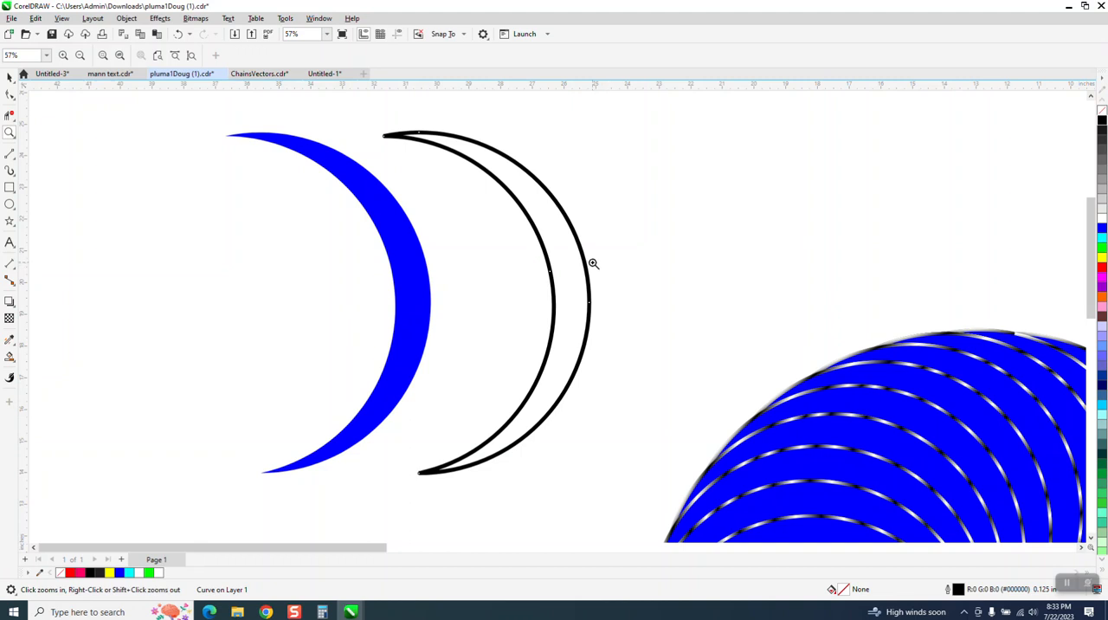
{"action": "left_click", "coordinate": [10, 77]}
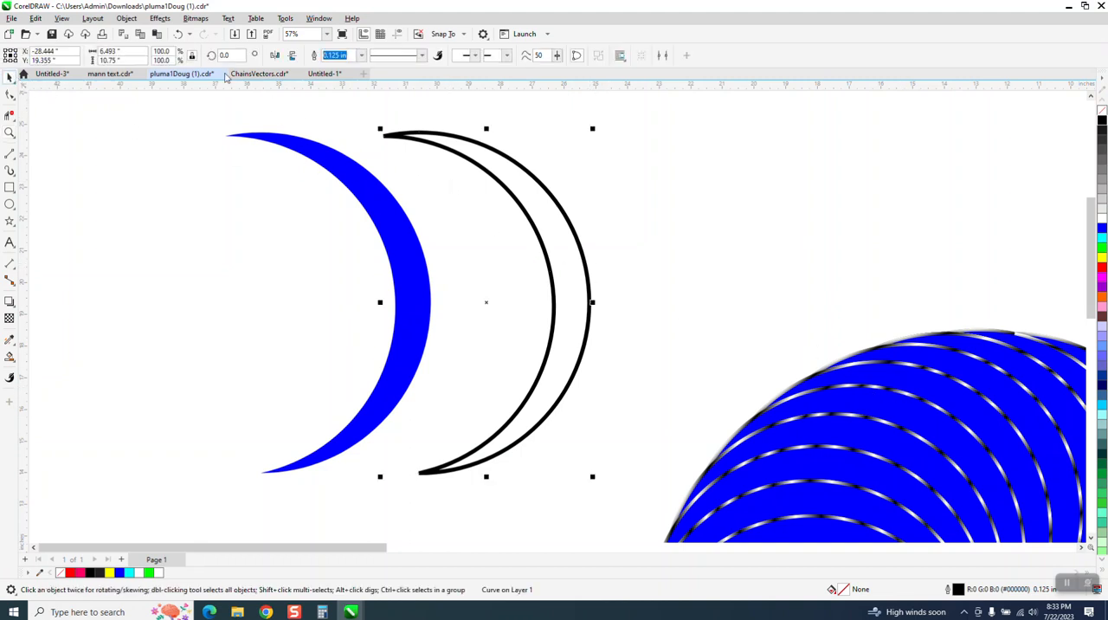
{"action": "left_click", "coordinate": [7, 96]}
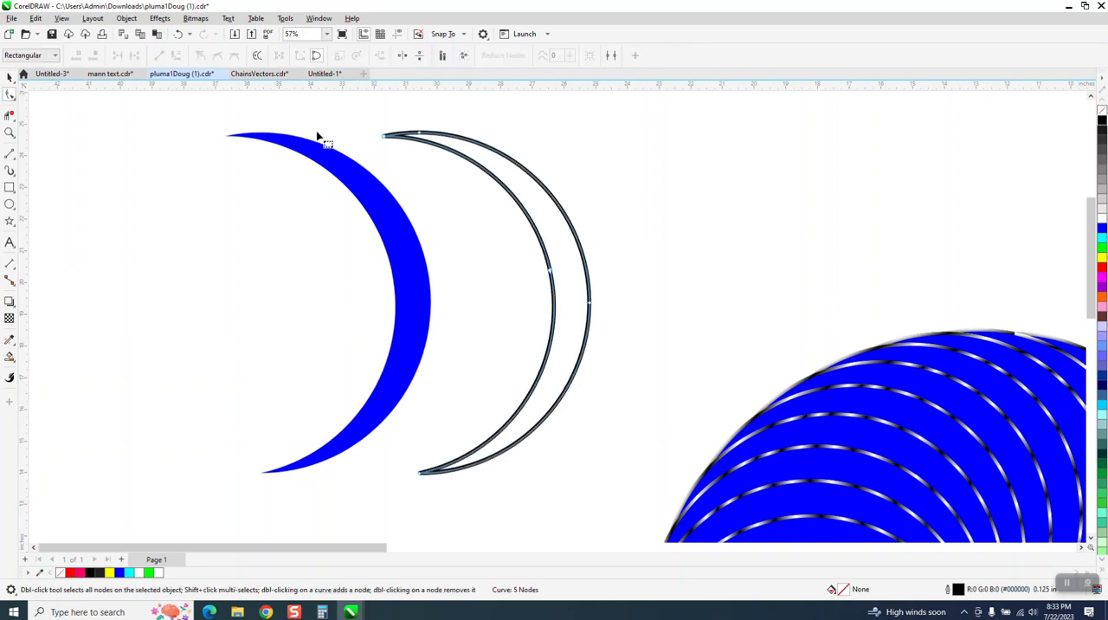
{"action": "left_click_drag", "start_coordinate": [362, 114], "coordinate": [433, 492]}
{"action": "right_click", "coordinate": [421, 477]}
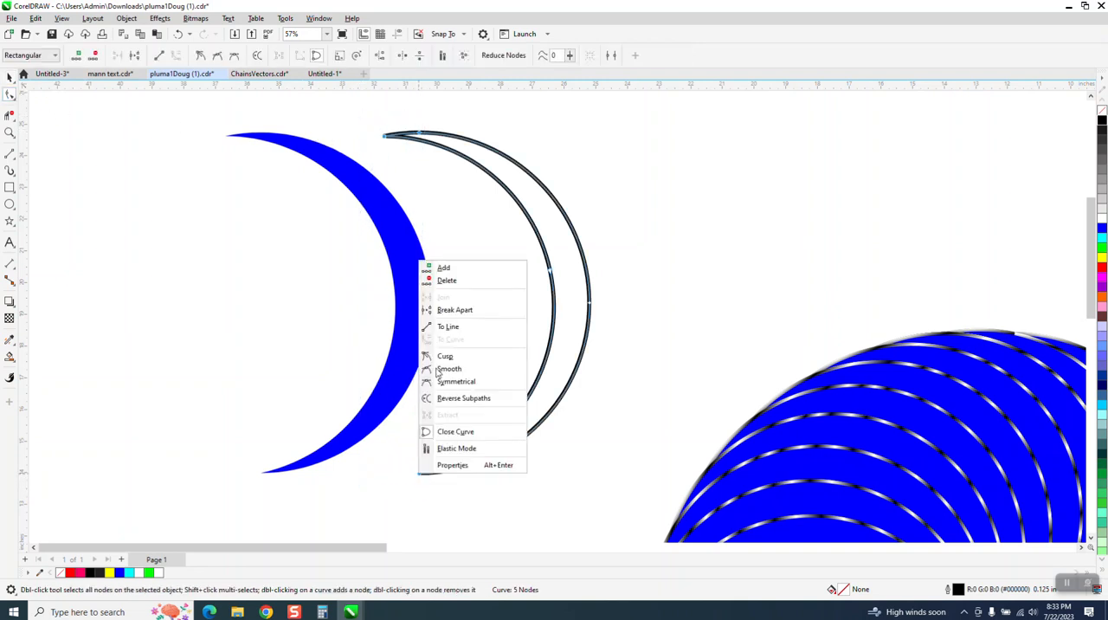
{"action": "left_click", "coordinate": [454, 310]}
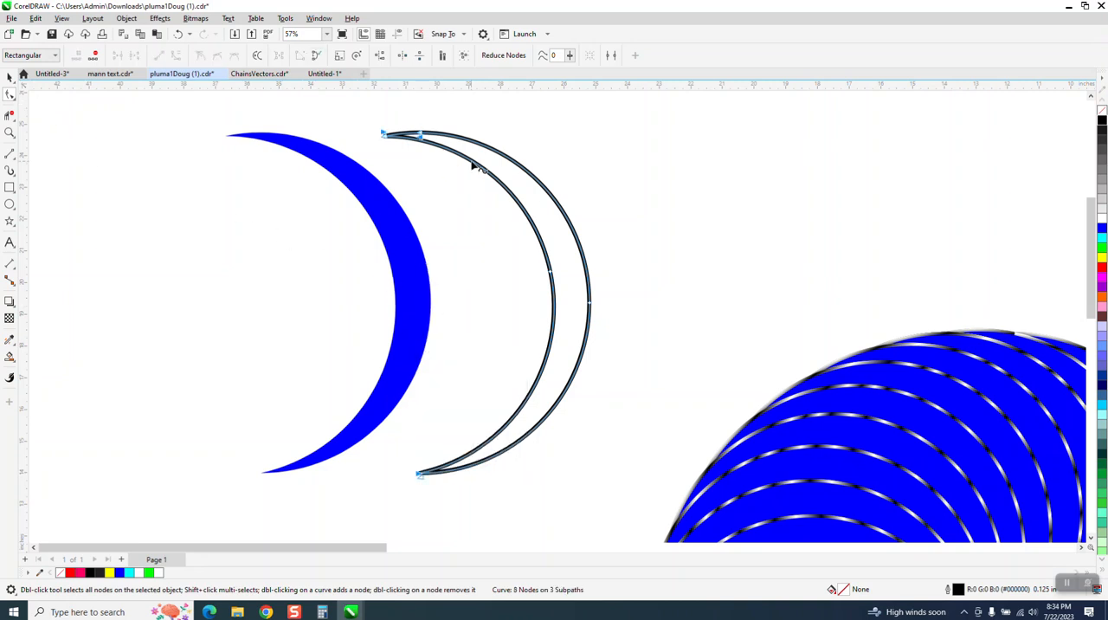
- Try to separate the broken outline into individual curves and move the outer arc about 5 inches to the right
{"action": "left_click_drag", "start_coordinate": [354, 120], "coordinate": [629, 503]}
{"action": "left_click", "coordinate": [129, 21]}
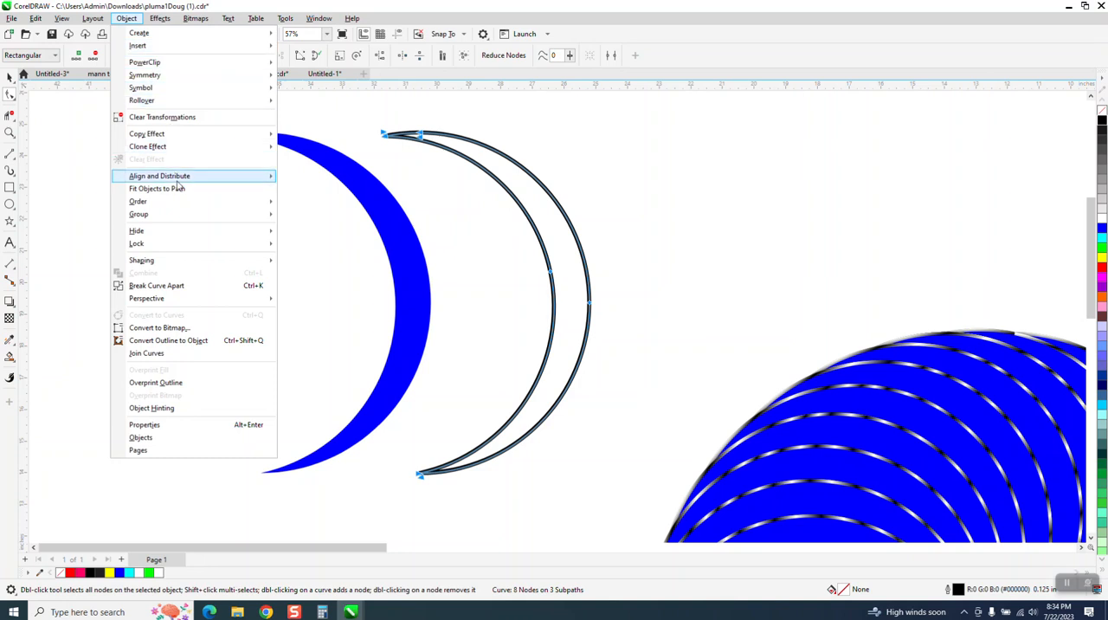
{"action": "left_click", "coordinate": [180, 287]}
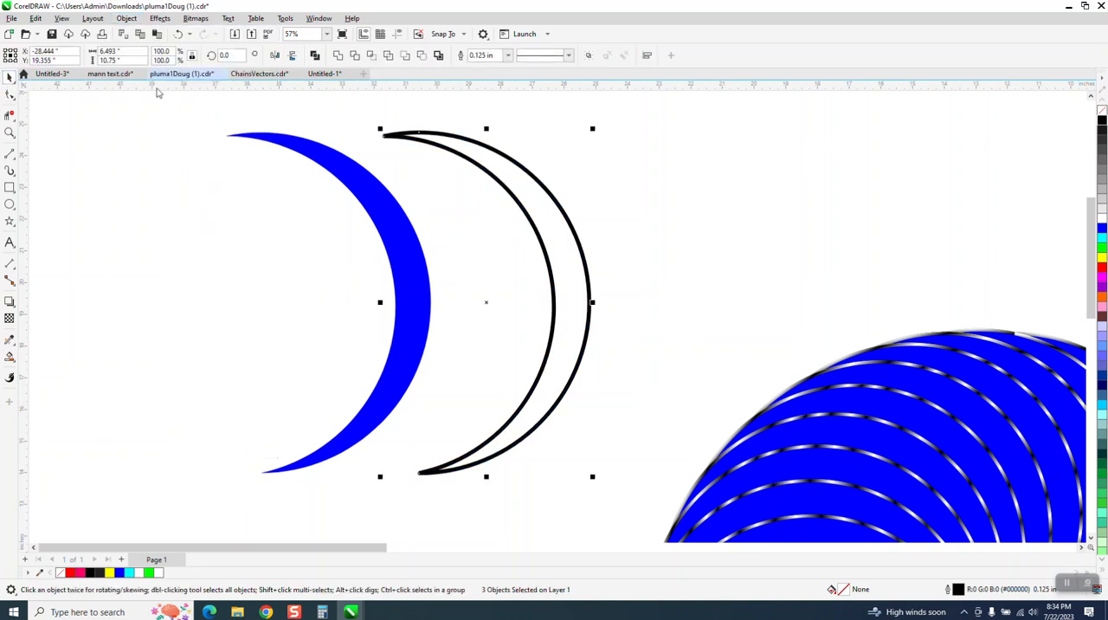
{"action": "left_click", "coordinate": [545, 131]}
{"action": "left_click", "coordinate": [550, 192]}
{"action": "left_click_drag", "start_coordinate": [551, 192], "coordinate": [709, 192]}
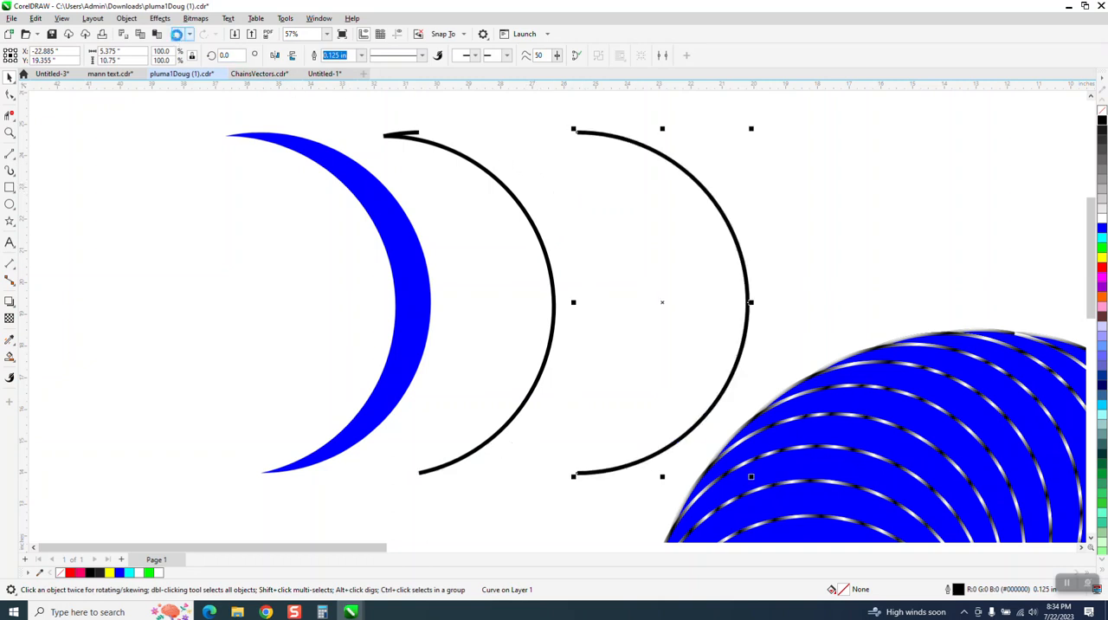
- Undo the splitting of the outlined crescent and the arc's move, keeping the unfilled shape with its 0.125 in black outline
{"action": "left_click", "coordinate": [178, 35]}
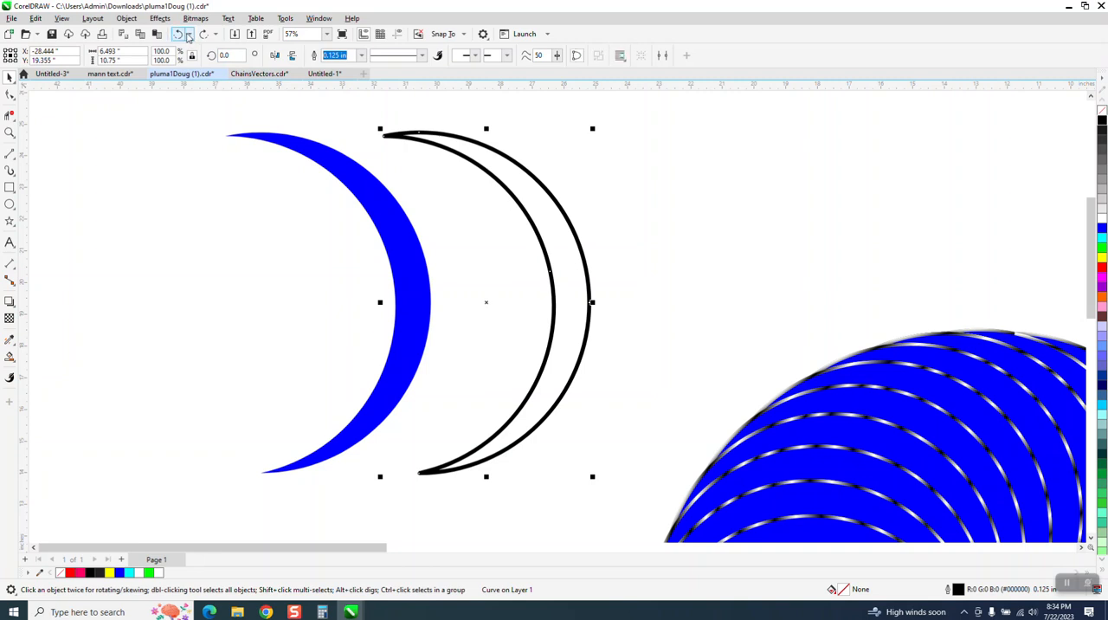
{"action": "left_click", "coordinate": [190, 36]}
{"action": "left_click", "coordinate": [212, 76]}
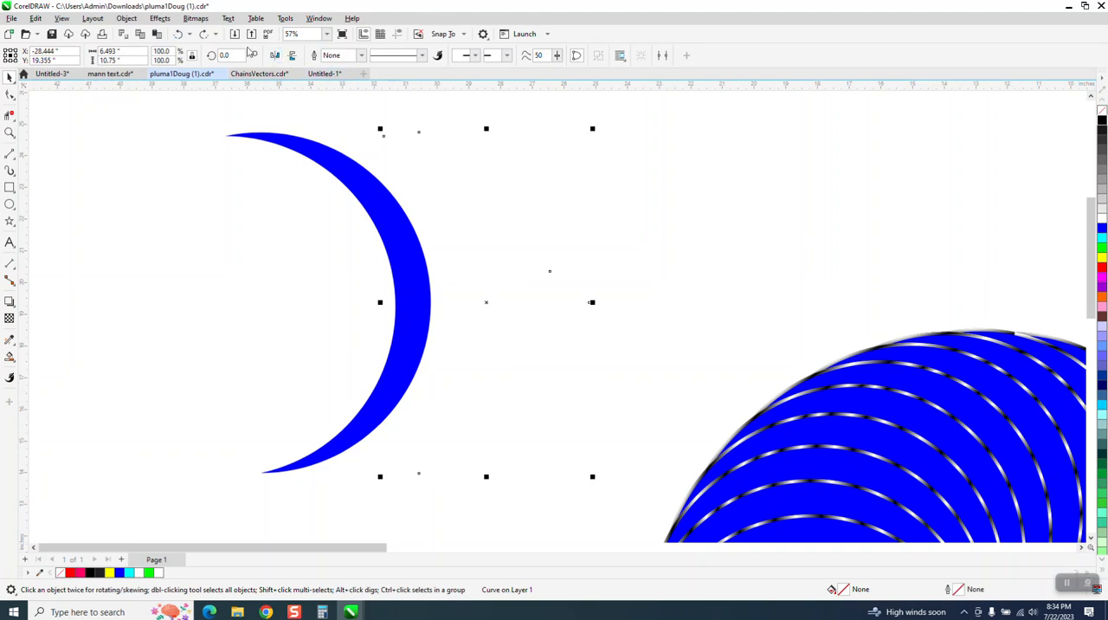
{"action": "left_click", "coordinate": [204, 35]}
{"action": "left_click", "coordinate": [204, 35]}
{"action": "left_click", "coordinate": [204, 34]}
- Break the outlined crescent apart at its two tip nodes only
{"action": "left_click", "coordinate": [10, 95]}
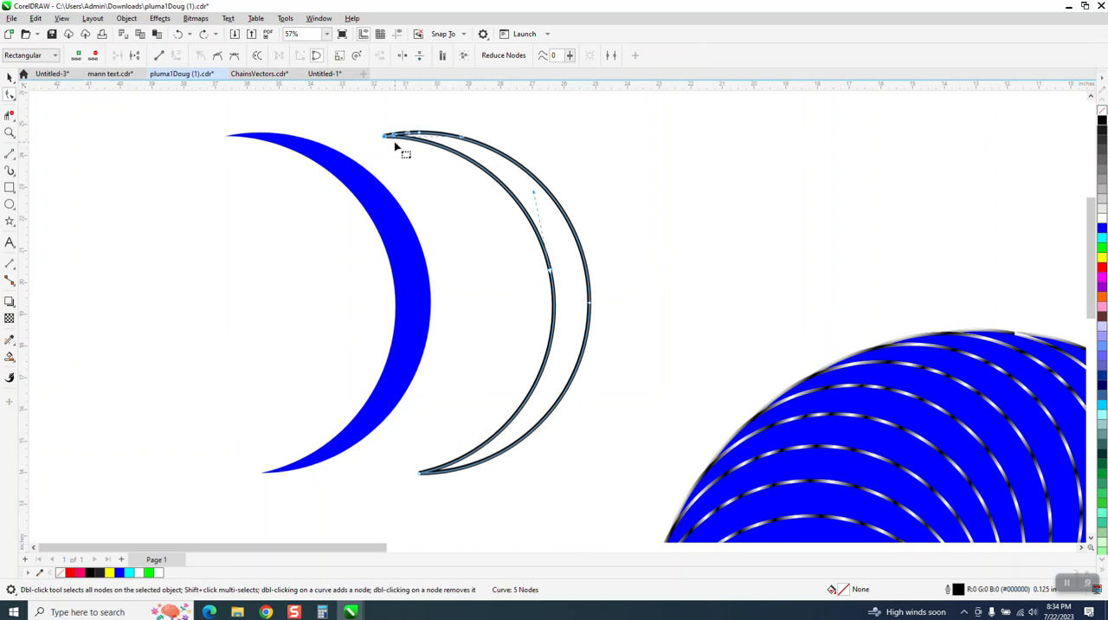
{"action": "left_click_drag", "start_coordinate": [406, 440], "coordinate": [431, 487]}
{"action": "right_click", "coordinate": [428, 477]}
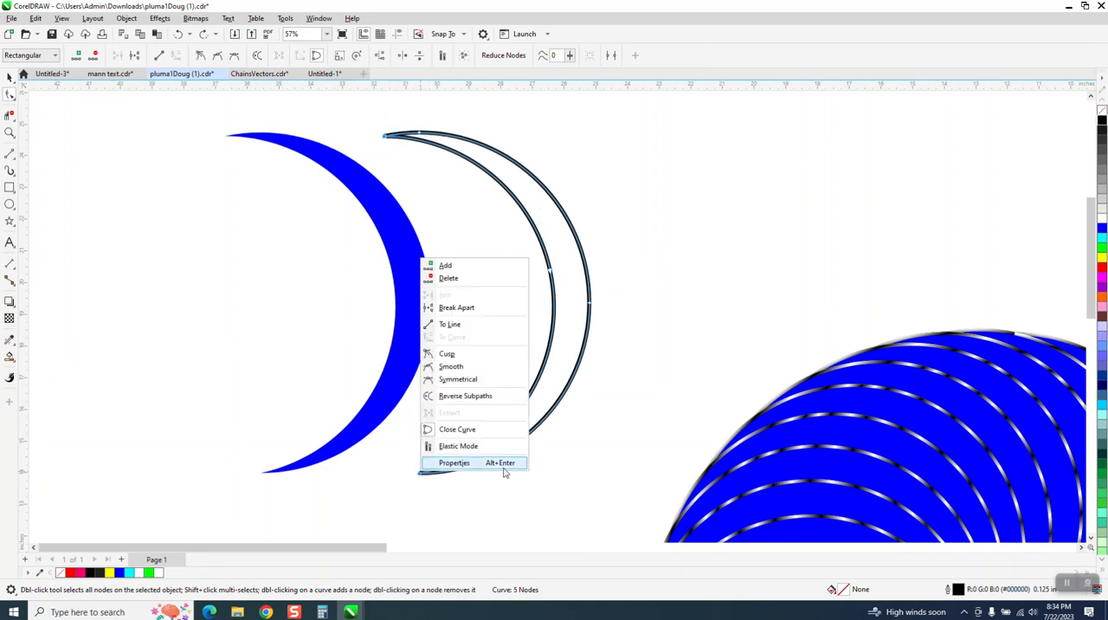
{"action": "left_click", "coordinate": [471, 310]}
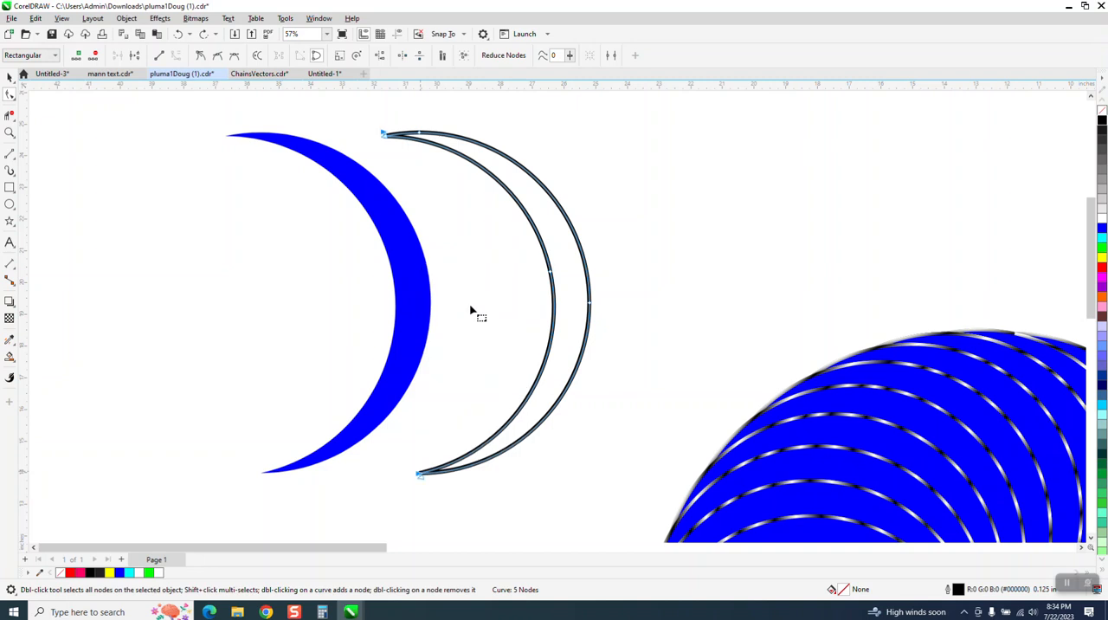
- Separate the crescent outline into two curves with Break Curve Apart and move the outer arc 5 inches to the right
{"action": "left_click", "coordinate": [10, 78]}
{"action": "left_click_drag", "start_coordinate": [423, 272], "coordinate": [626, 496]}
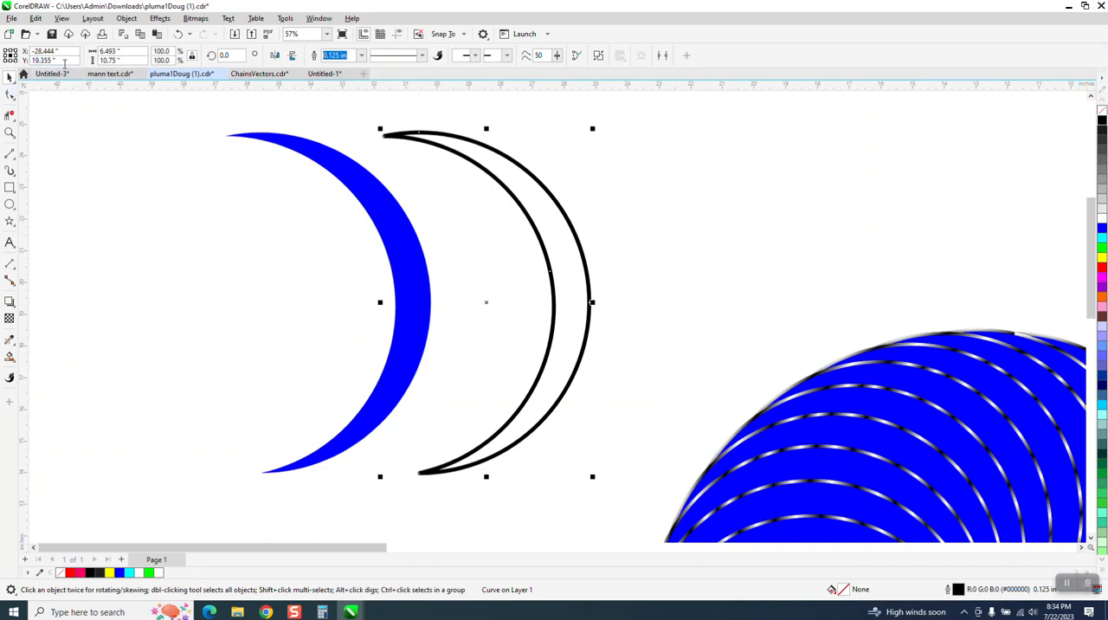
{"action": "left_click", "coordinate": [126, 18]}
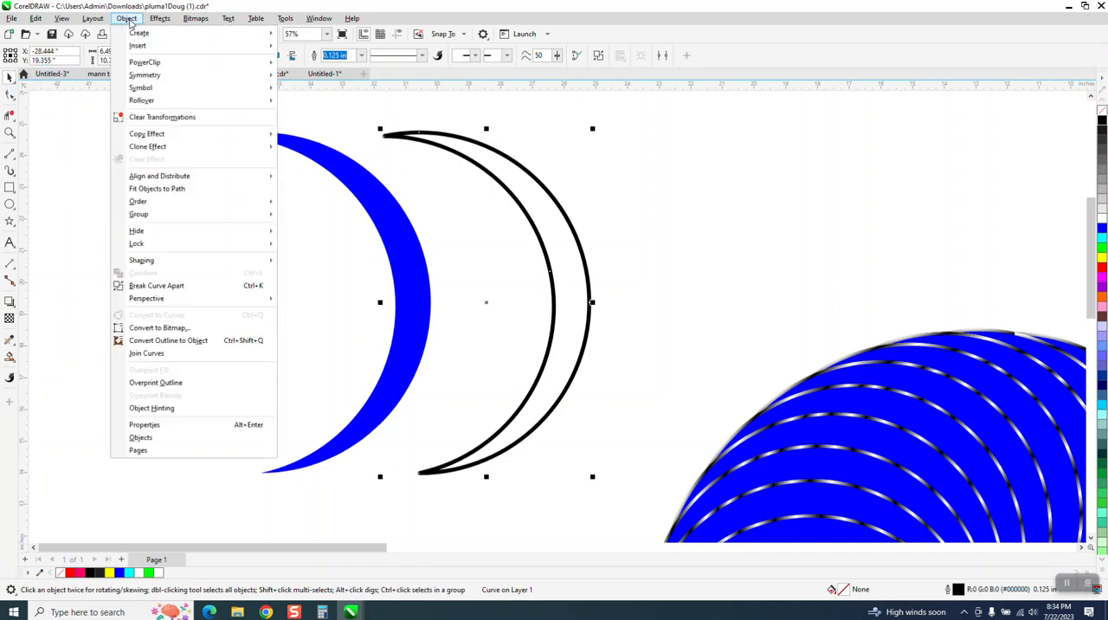
{"action": "left_click", "coordinate": [156, 285]}
{"action": "left_click", "coordinate": [534, 156]}
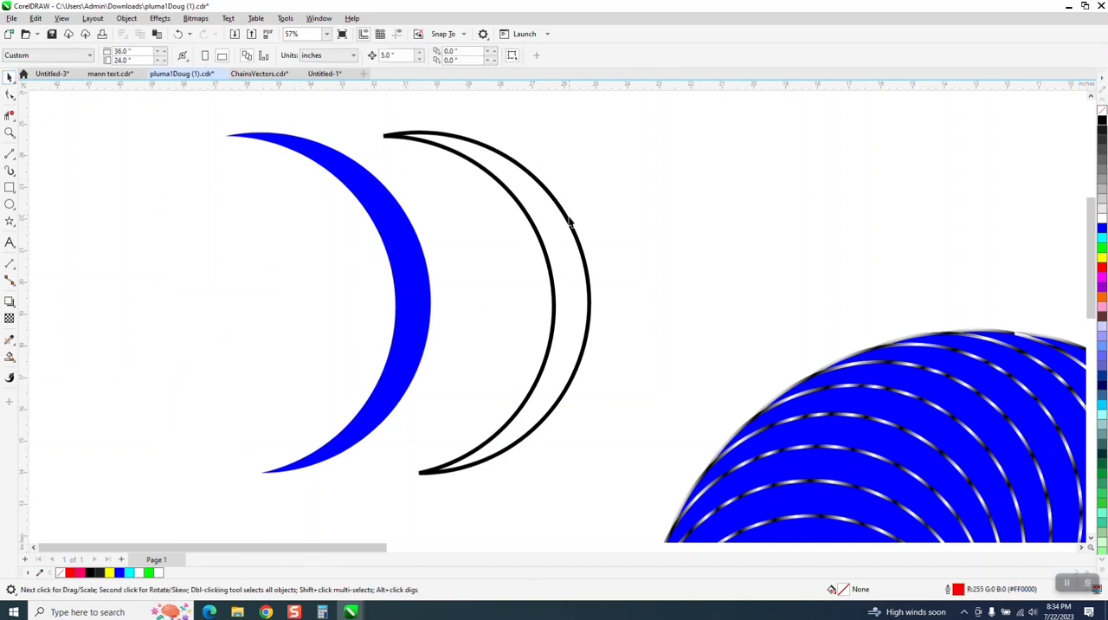
{"action": "left_click", "coordinate": [572, 229]}
{"action": "key", "text": "Right"}
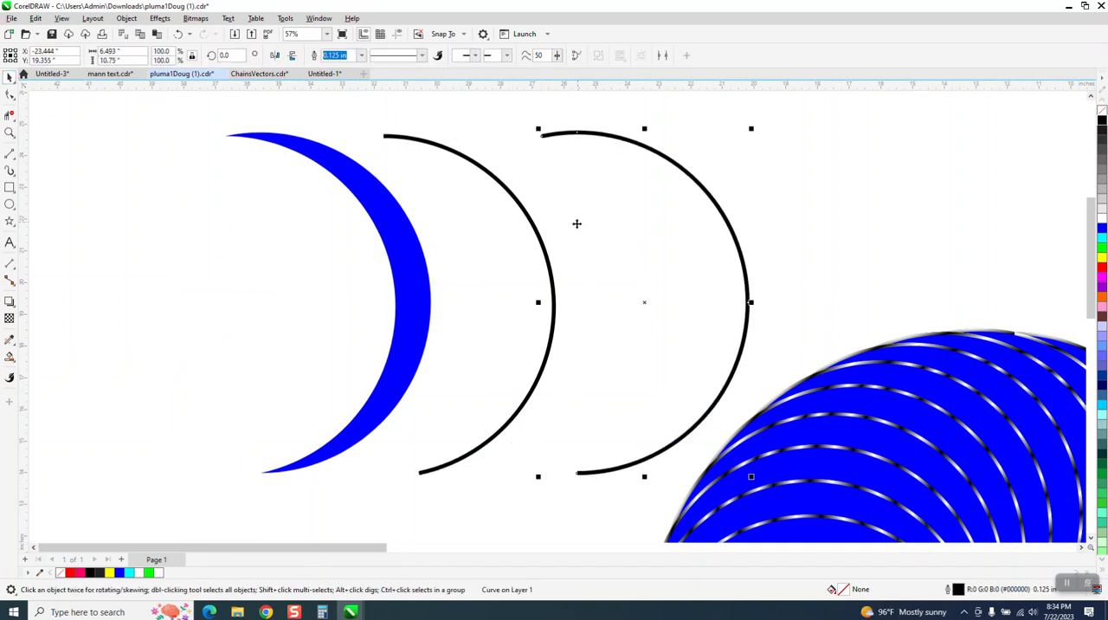
- Try a fountain fill on the inner arc from its lower to its upper end, black at both ends with a white stop near the upper end
{"action": "left_click", "coordinate": [549, 264]}
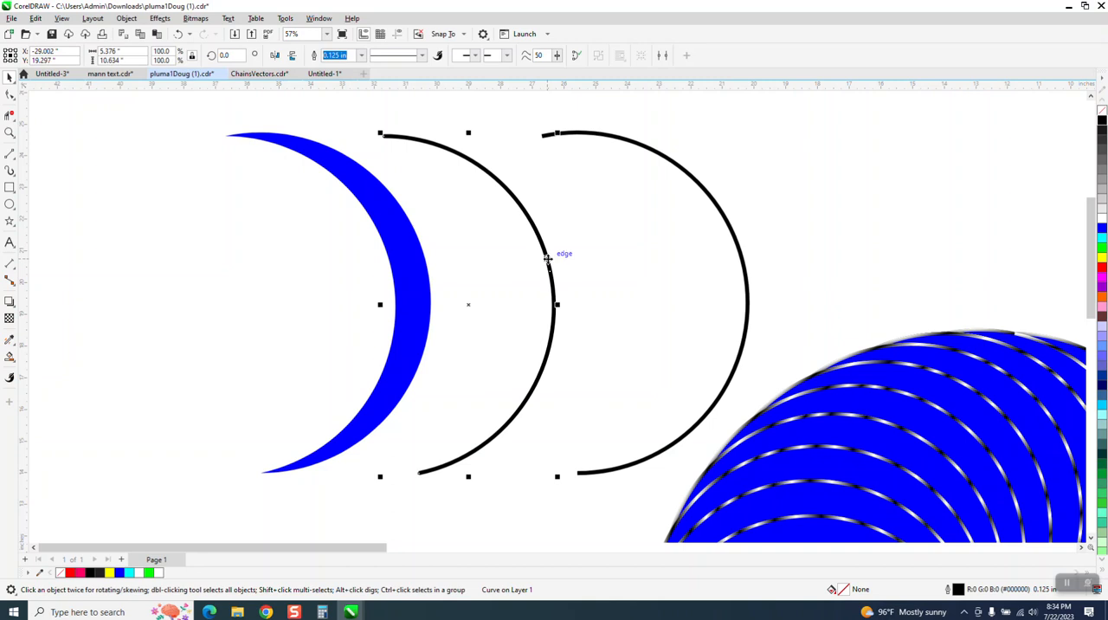
{"action": "left_click", "coordinate": [13, 365]}
{"action": "left_click", "coordinate": [35, 355]}
{"action": "left_click_drag", "start_coordinate": [420, 475], "coordinate": [384, 137]}
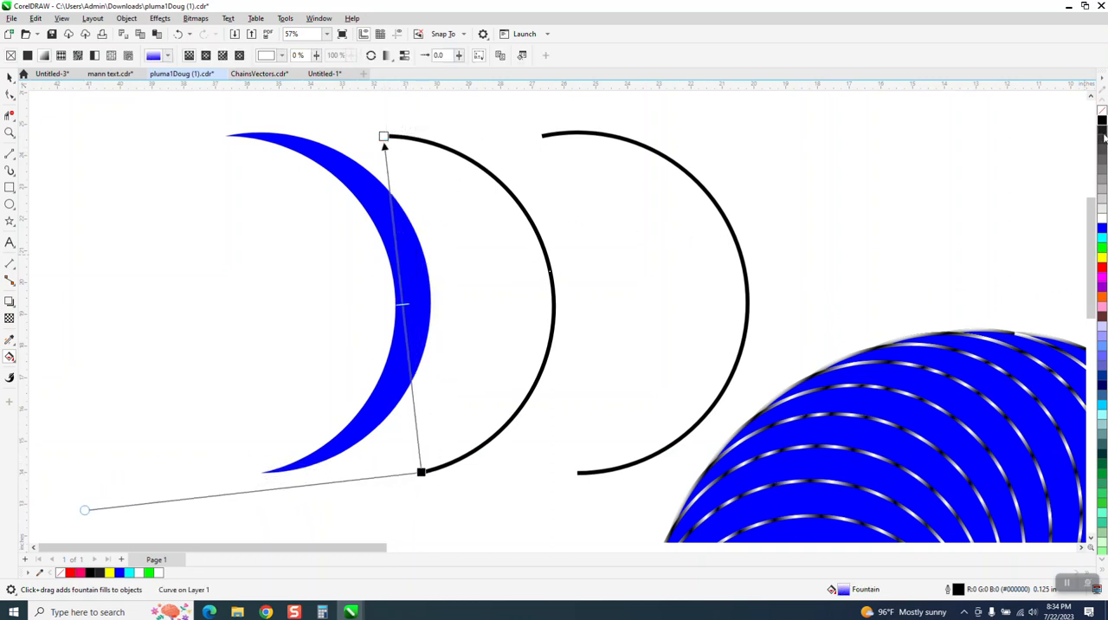
{"action": "left_click", "coordinate": [384, 136]}
{"action": "left_click_drag", "start_coordinate": [1102, 218], "coordinate": [386, 163]}
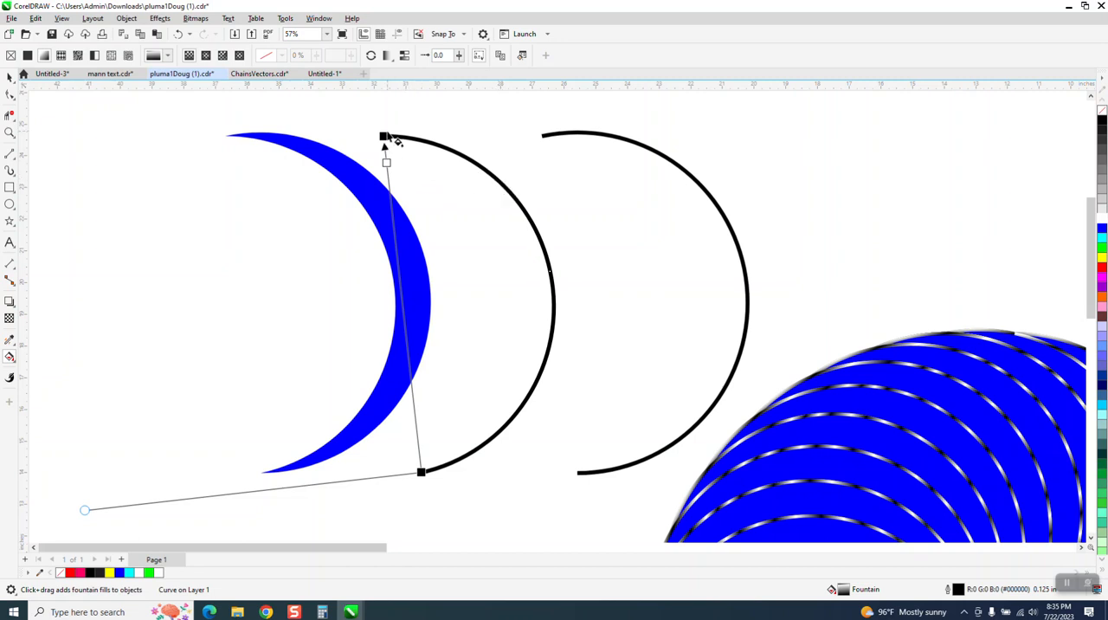
- Try shifting both ends of the inner arc's fountain fill to the right and adding a second white stop along it
{"action": "left_click_drag", "start_coordinate": [383, 136], "coordinate": [444, 131]}
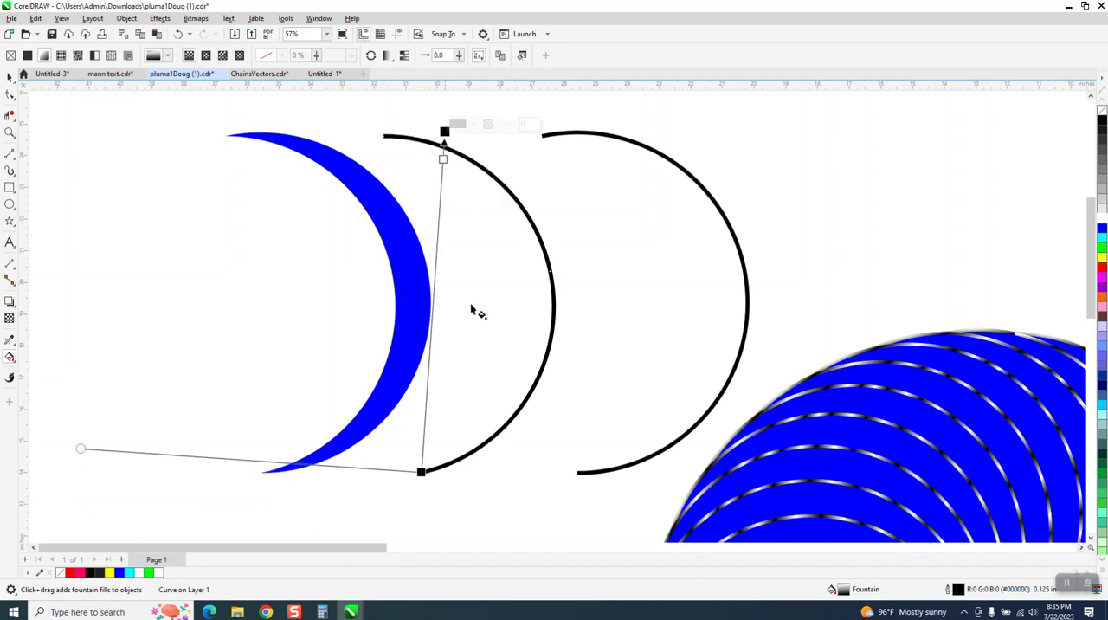
{"action": "left_click_drag", "start_coordinate": [422, 473], "coordinate": [509, 480]}
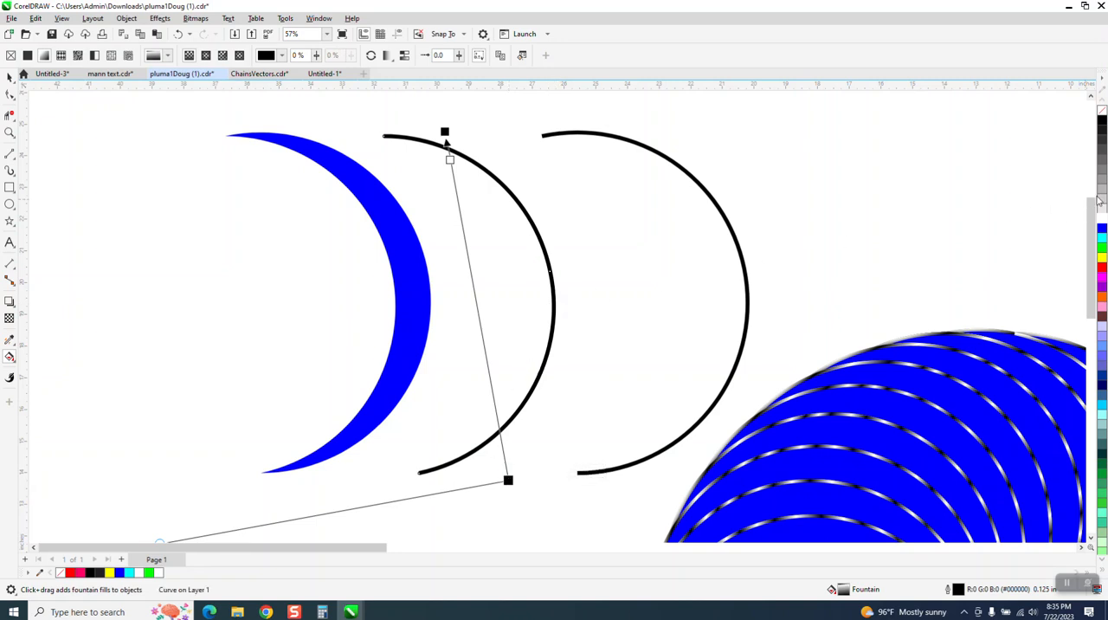
{"action": "left_click", "coordinate": [464, 235]}
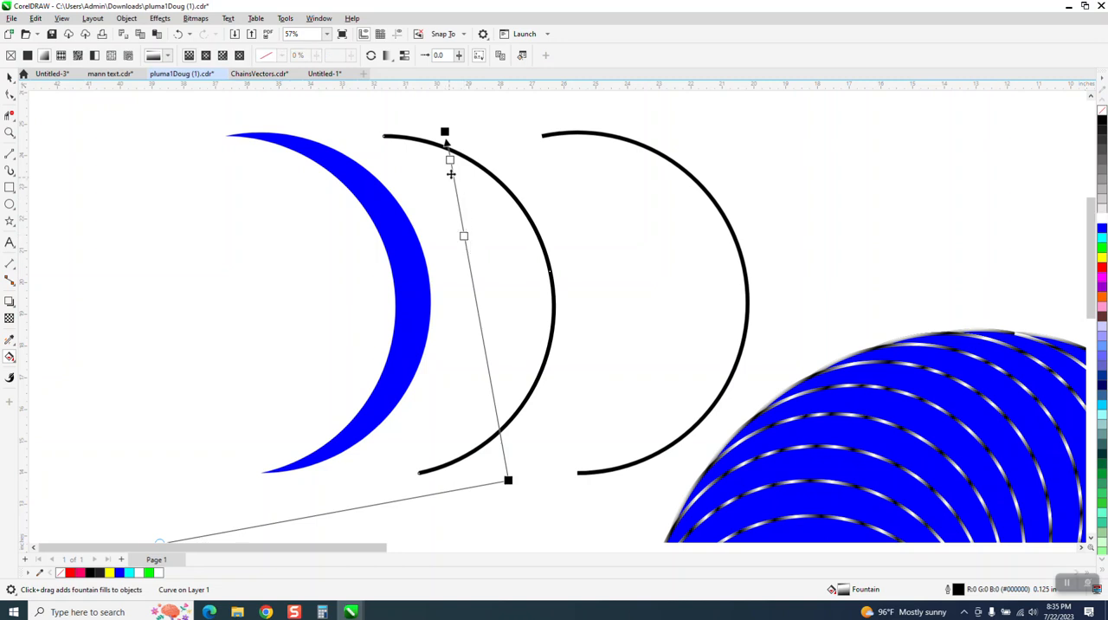
- Convert the outlines of both separated arcs to objects
{"action": "left_click", "coordinate": [9, 76]}
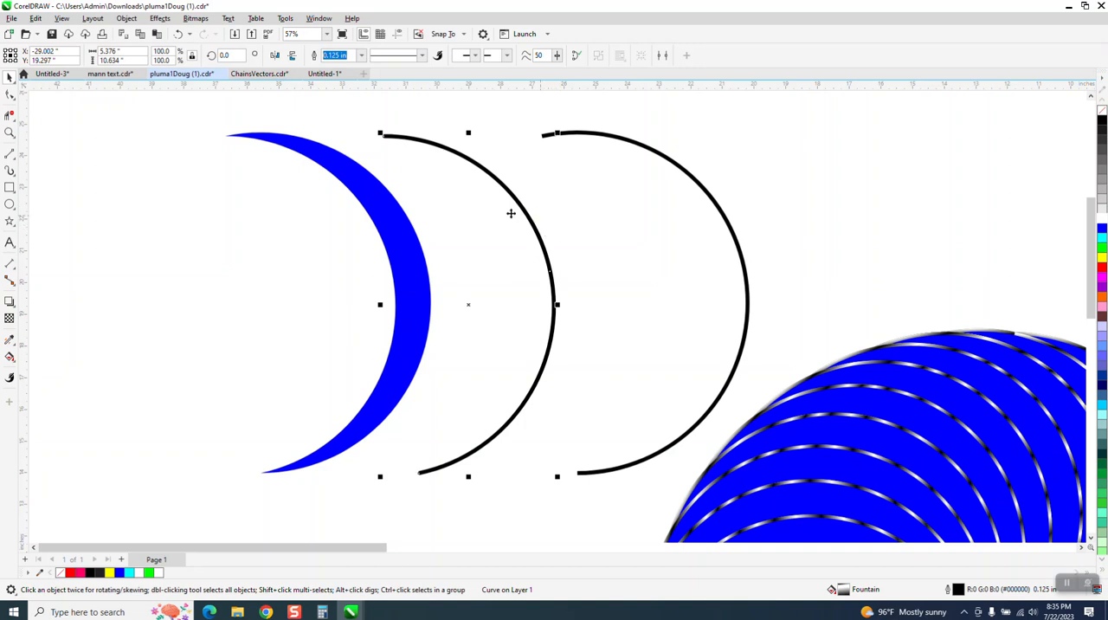
{"action": "left_click_drag", "start_coordinate": [351, 105], "coordinate": [821, 494]}
{"action": "left_click", "coordinate": [127, 18]}
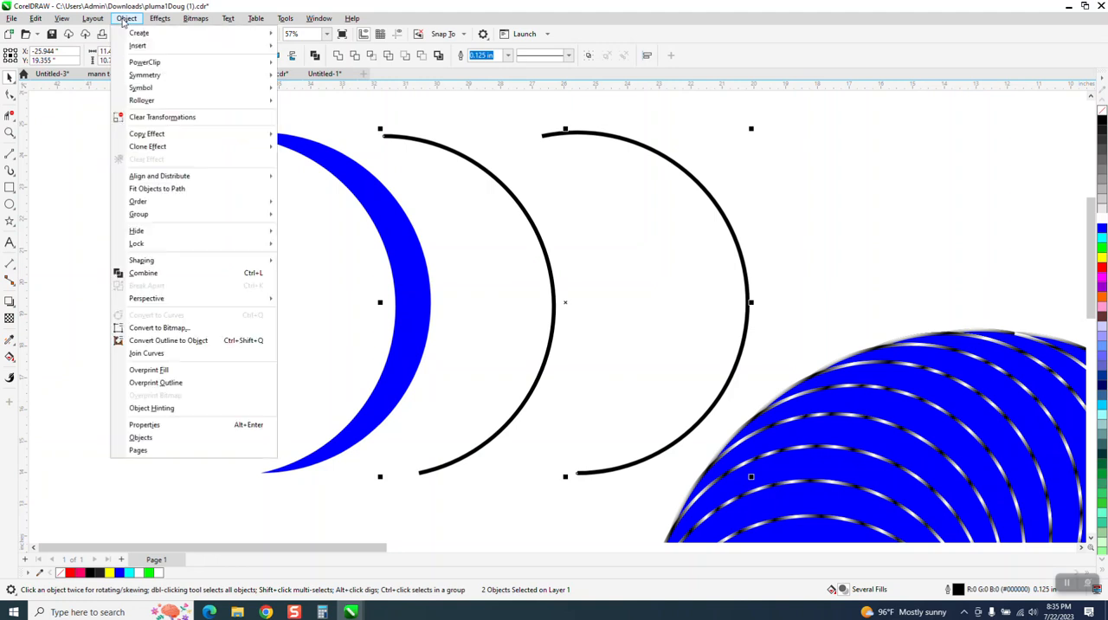
{"action": "left_click", "coordinate": [196, 340]}
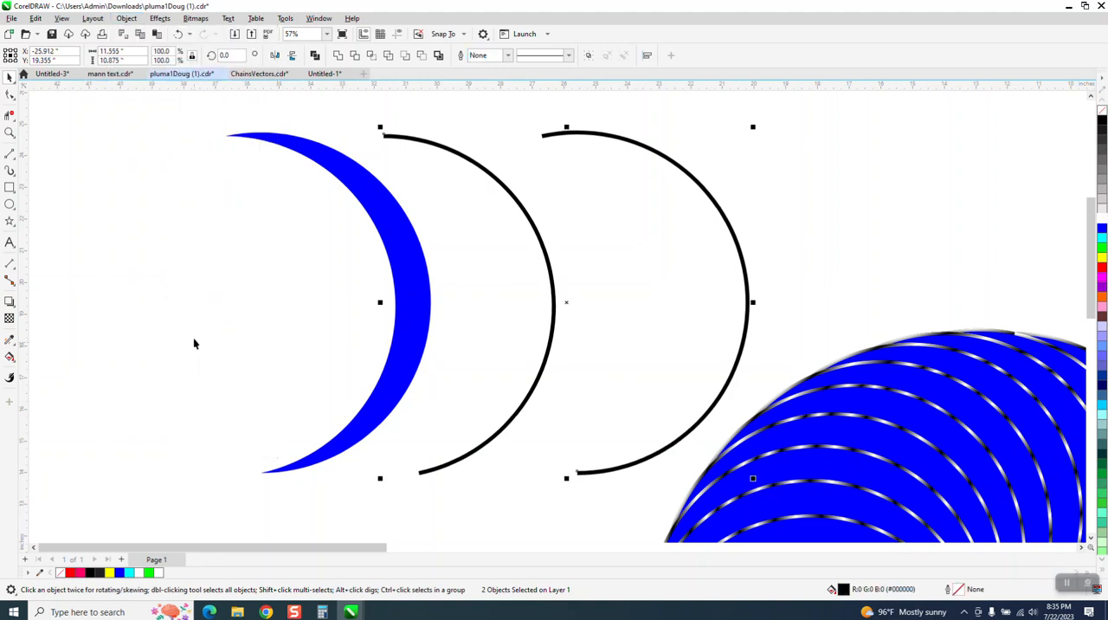
- Try one shared black-to-white fountain fill on both arcs, running from the inner arc's lower end to its upper end
{"action": "left_click", "coordinate": [14, 362]}
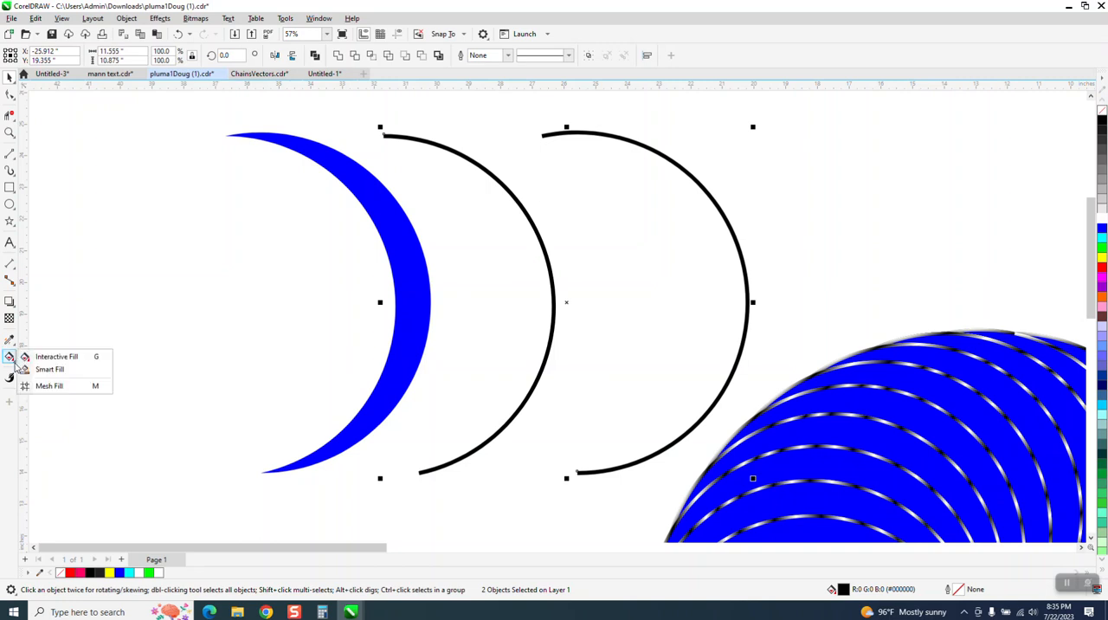
{"action": "left_click", "coordinate": [32, 361]}
{"action": "left_click_drag", "start_coordinate": [422, 473], "coordinate": [386, 142]}
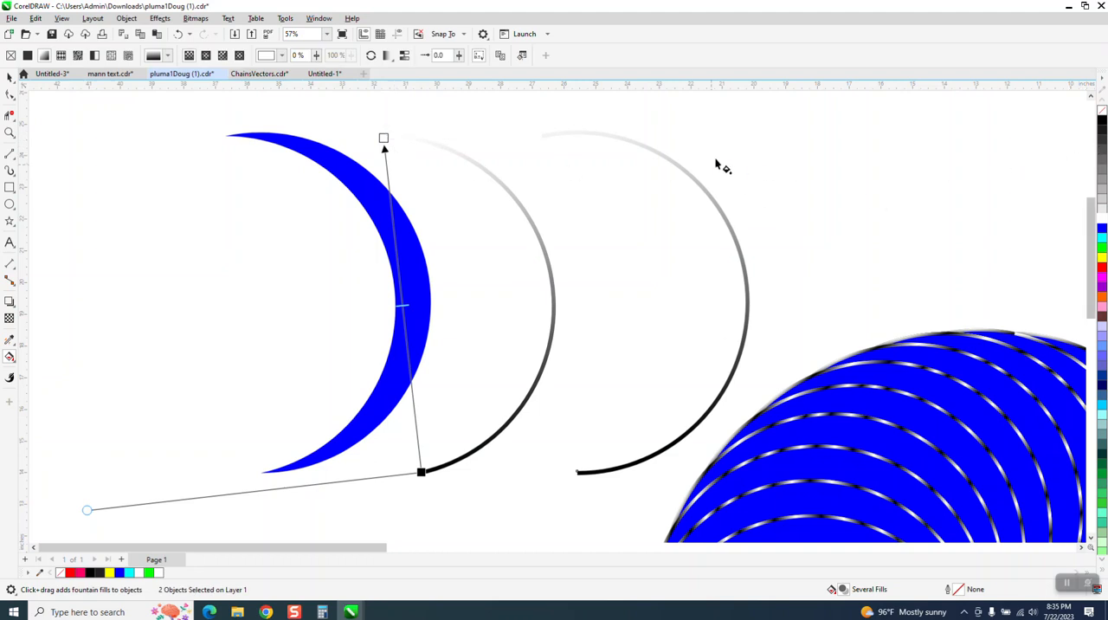
{"action": "left_click", "coordinate": [9, 76]}
{"action": "left_click", "coordinate": [765, 159]}
{"action": "left_click", "coordinate": [727, 223]}
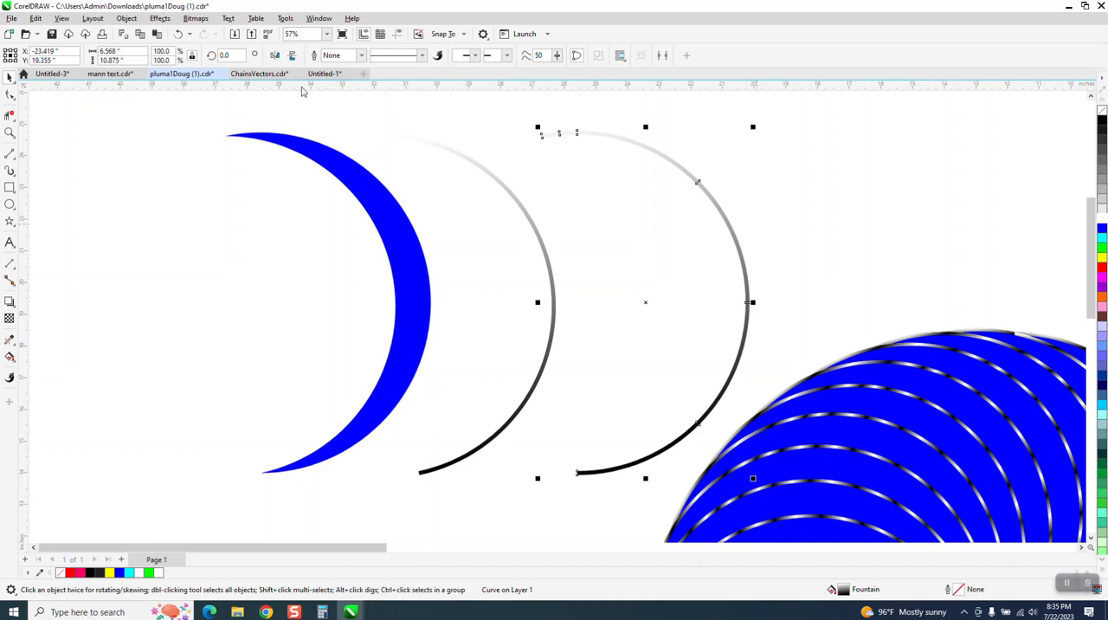
{"action": "left_click", "coordinate": [180, 35]}
- Move the outer arc alone another 5 inches to the right, away from the inner arc
{"action": "left_click", "coordinate": [153, 163]}
{"action": "left_click", "coordinate": [727, 218]}
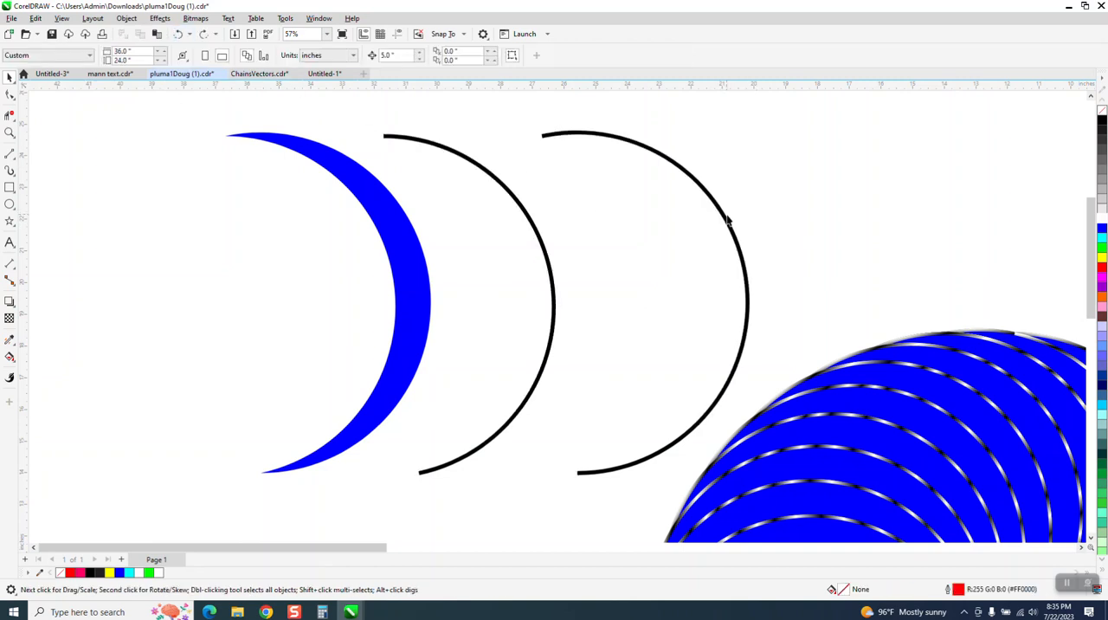
{"action": "key", "text": "Right"}
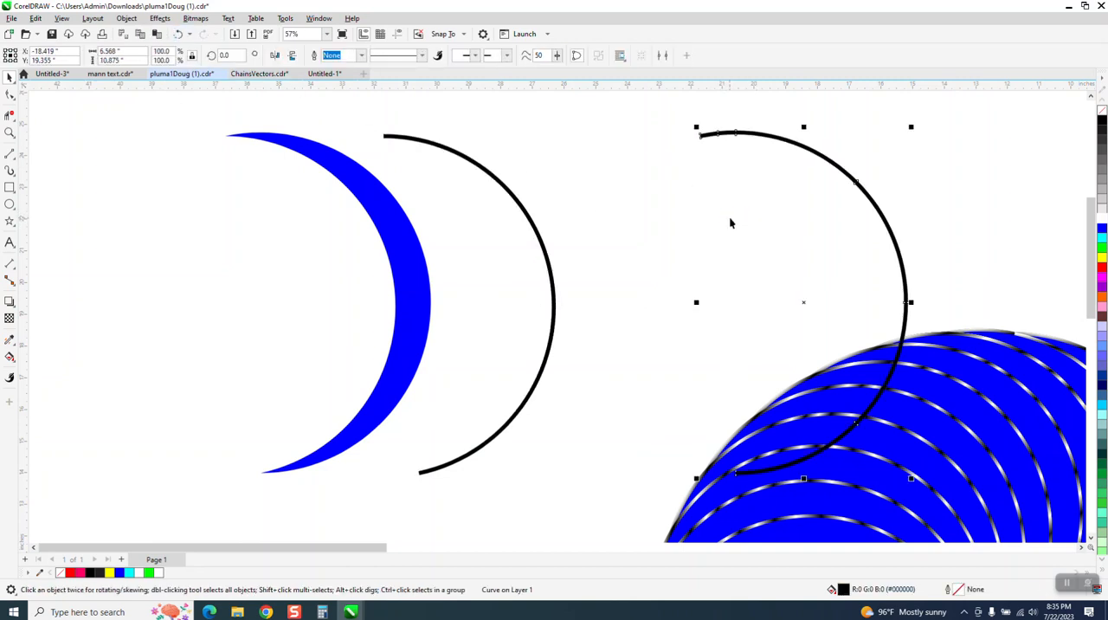
- Apply a fountain fill to the inner arc from its lower end to its upper end, with black at both ends
{"action": "left_click", "coordinate": [552, 290]}
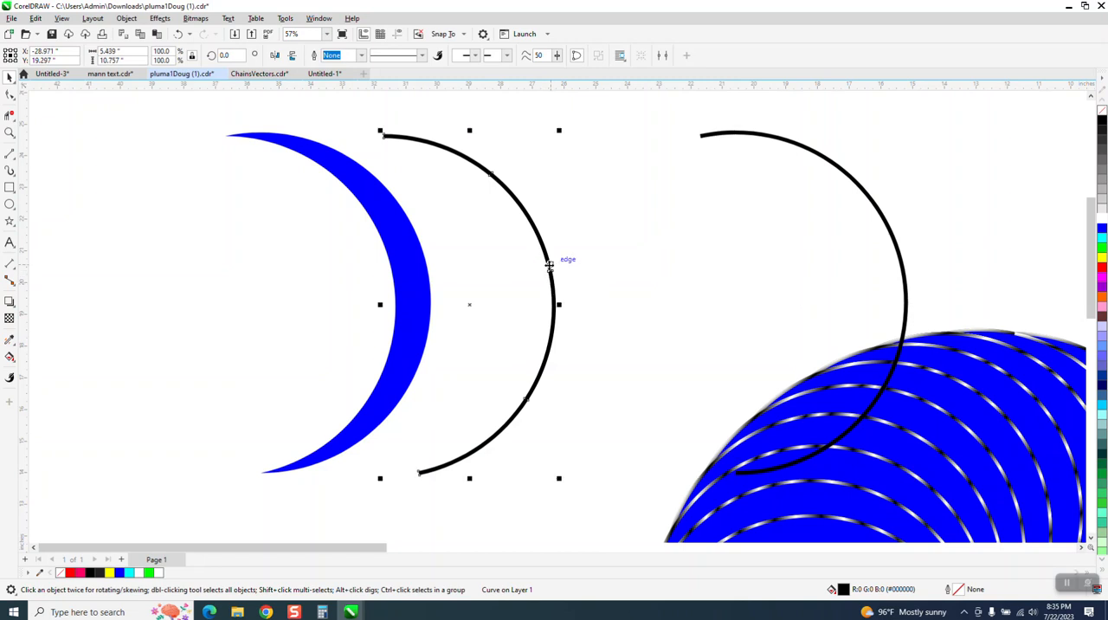
{"action": "left_click", "coordinate": [17, 367]}
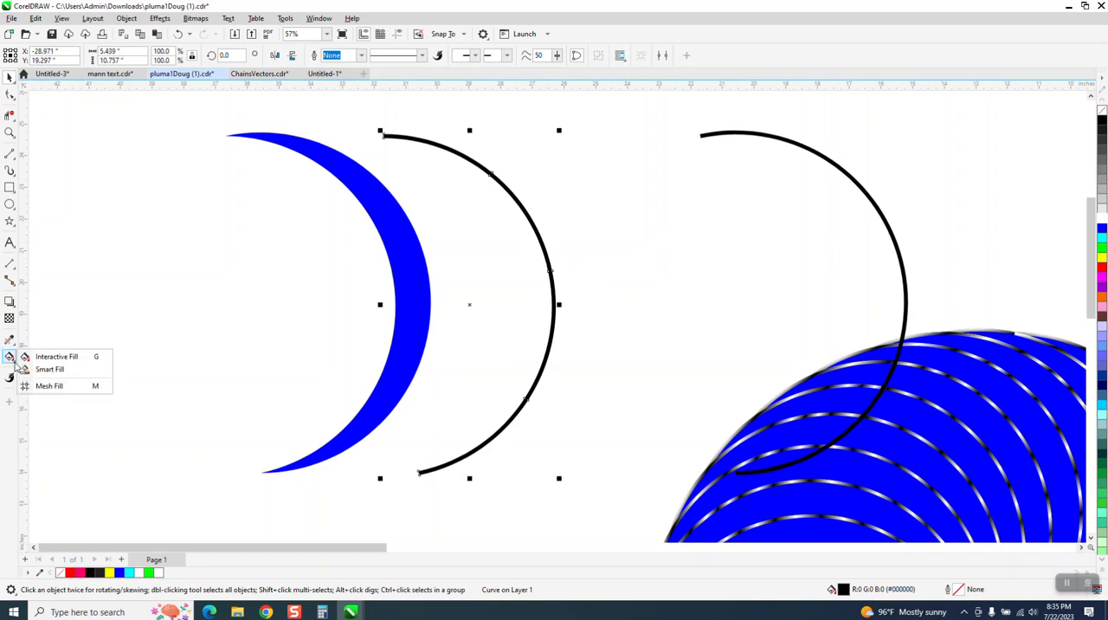
{"action": "left_click", "coordinate": [47, 357]}
{"action": "left_click_drag", "start_coordinate": [420, 474], "coordinate": [392, 139]}
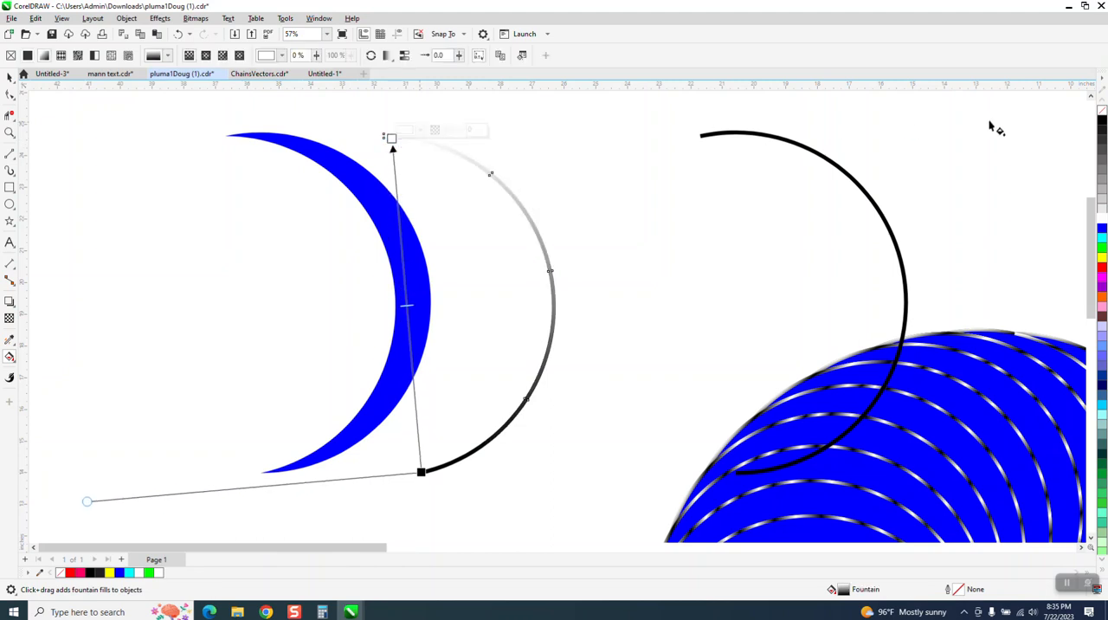
{"action": "left_click_drag", "start_coordinate": [1099, 123], "coordinate": [391, 142]}
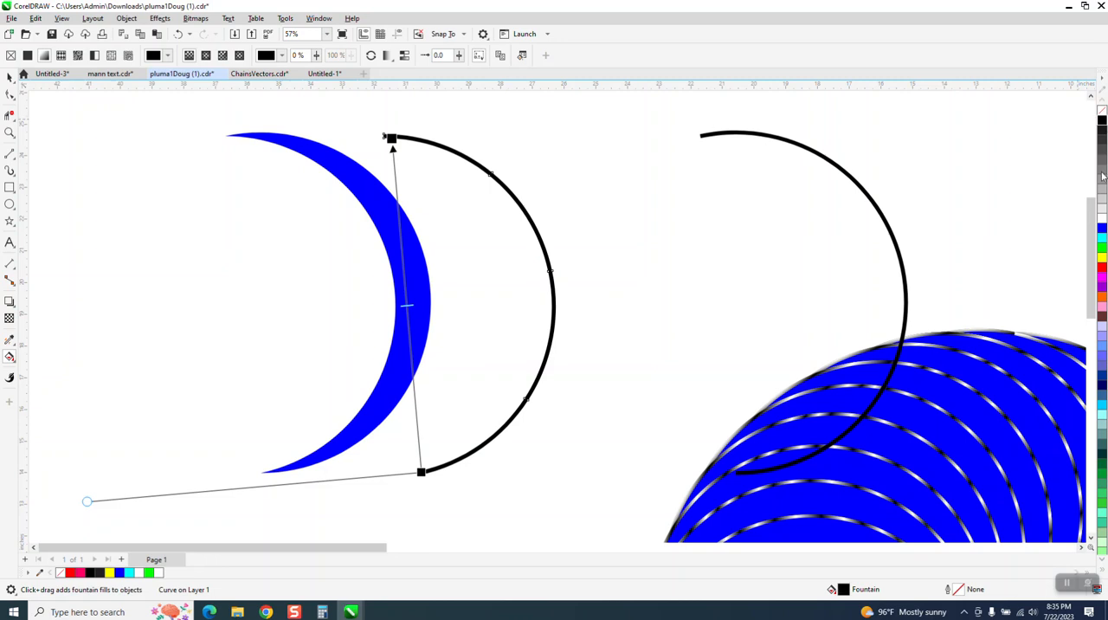
- Add eleven black color stops along the inner arc's fountain fill between its two ends
{"action": "left_click_drag", "start_coordinate": [1002, 147], "coordinate": [397, 188]}
{"action": "left_click", "coordinate": [396, 203]}
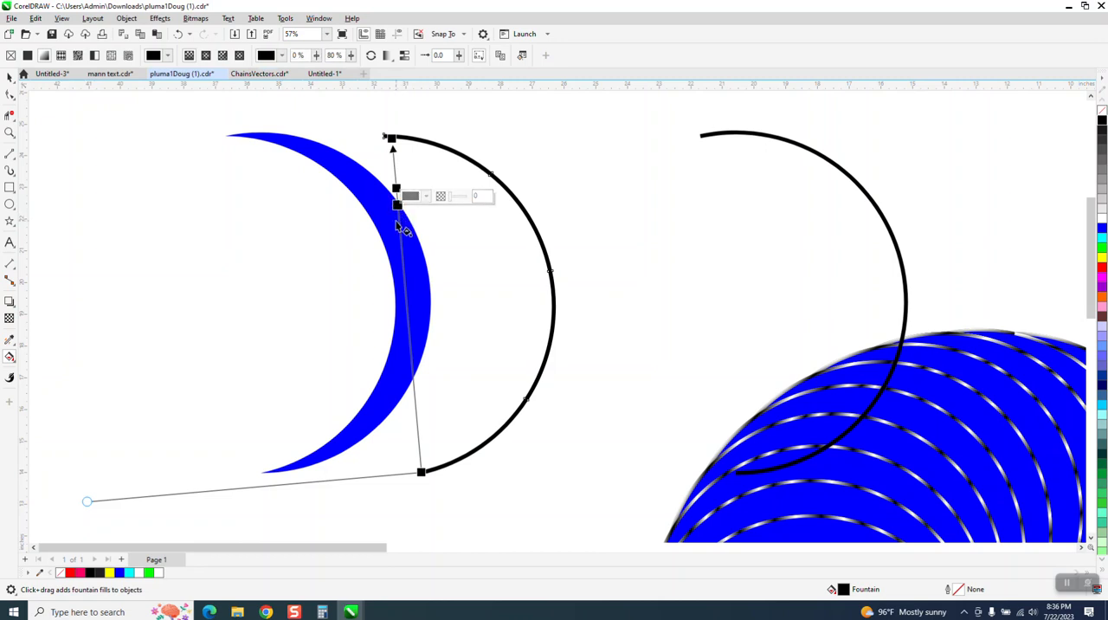
{"action": "double_click", "coordinate": [399, 225]}
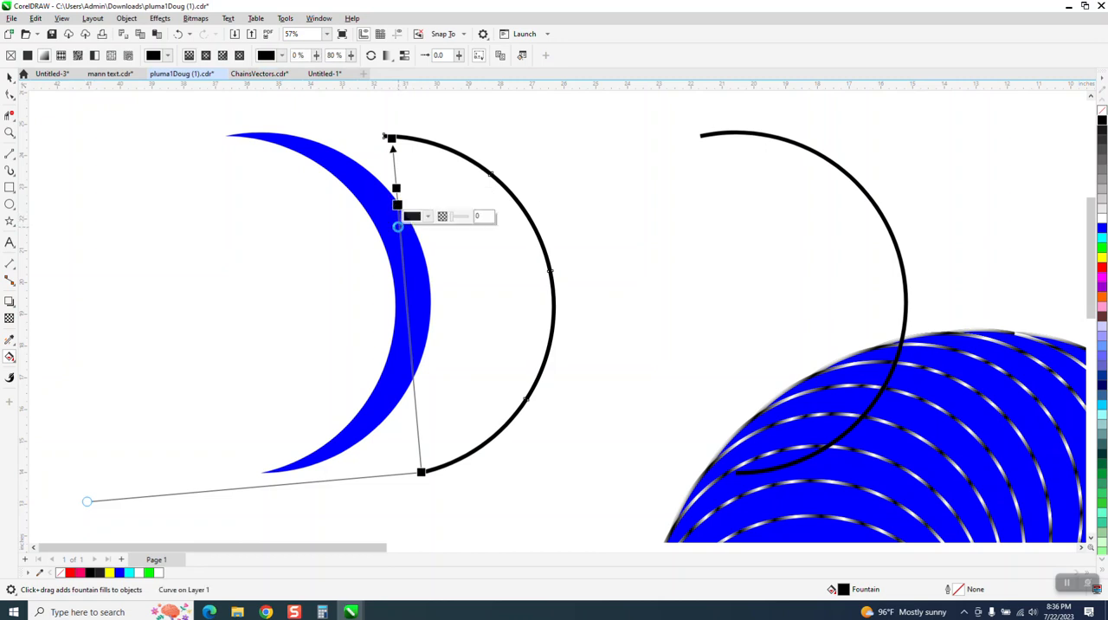
{"action": "double_click", "coordinate": [401, 251]}
{"action": "double_click", "coordinate": [402, 271]}
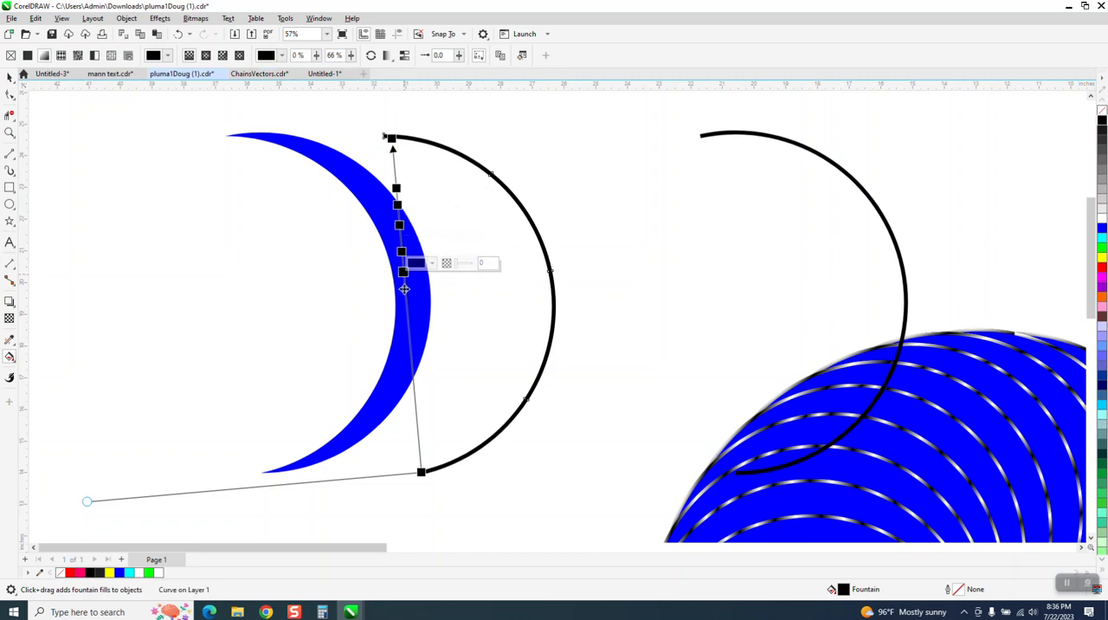
{"action": "double_click", "coordinate": [406, 299]}
{"action": "double_click", "coordinate": [408, 324]}
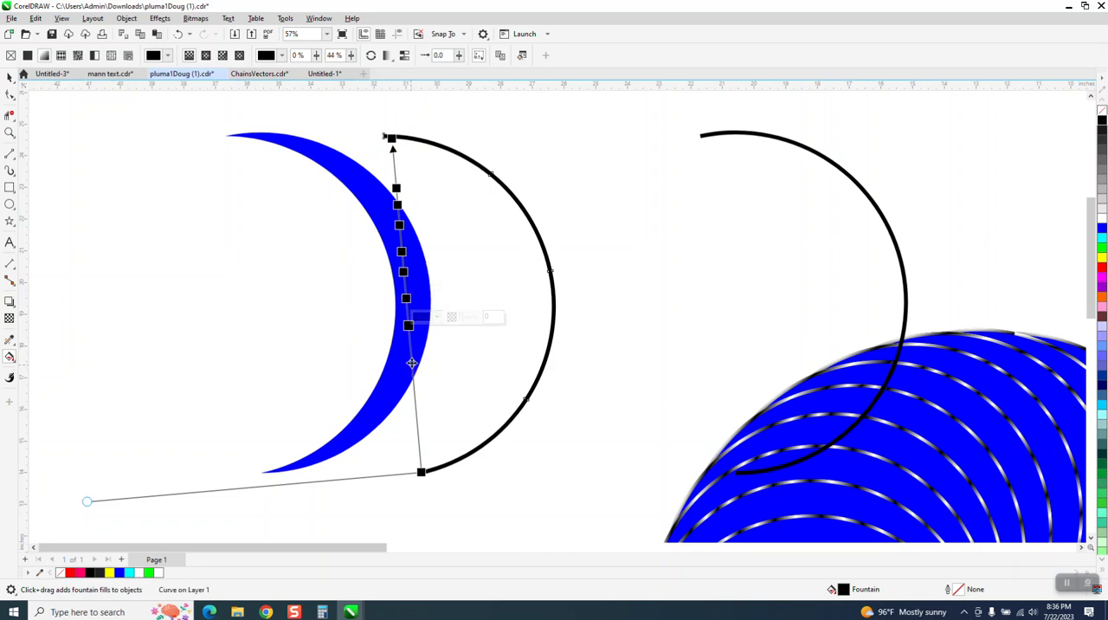
{"action": "double_click", "coordinate": [412, 361]}
{"action": "double_click", "coordinate": [414, 384]}
{"action": "double_click", "coordinate": [414, 413]}
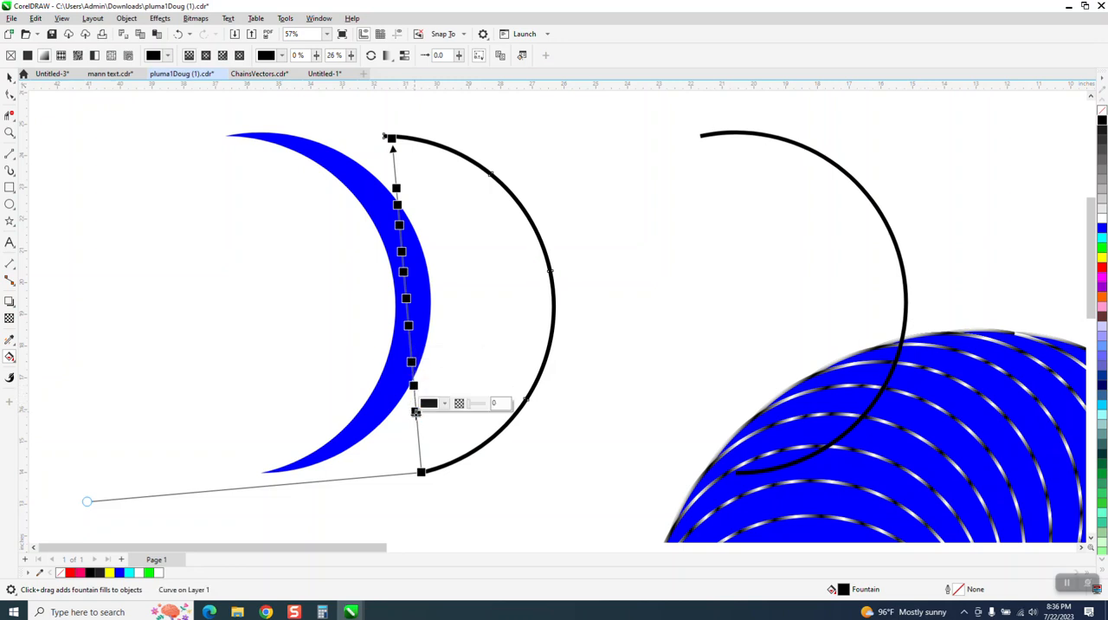
{"action": "double_click", "coordinate": [418, 436]}
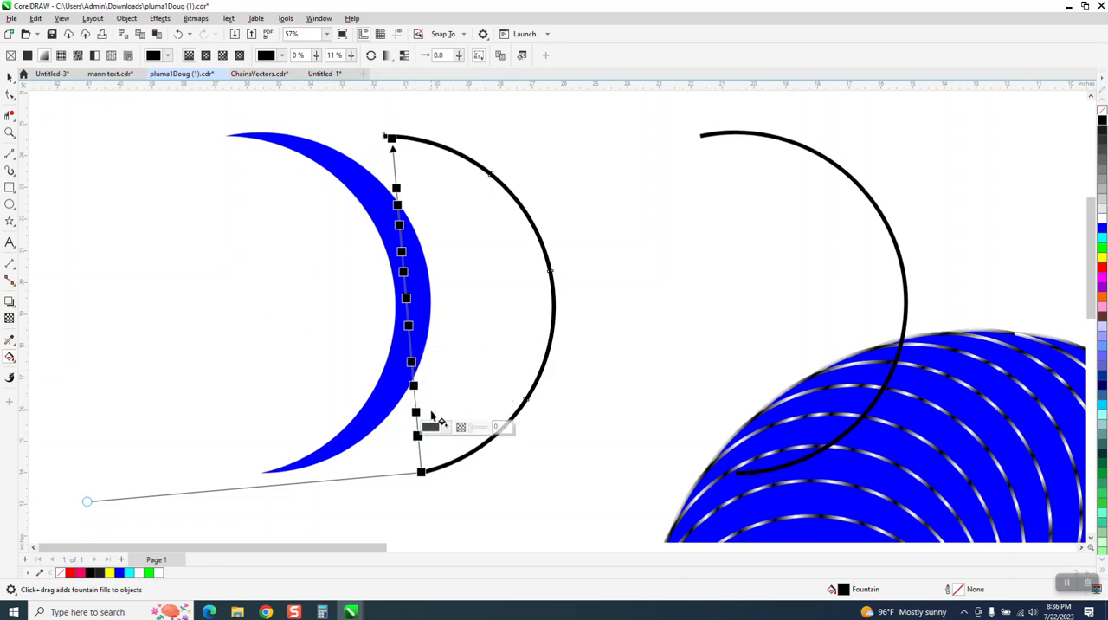
- Color the stop at 11% of the inner arc's fill white and add another stop at 90%
{"action": "left_click", "coordinate": [432, 427]}
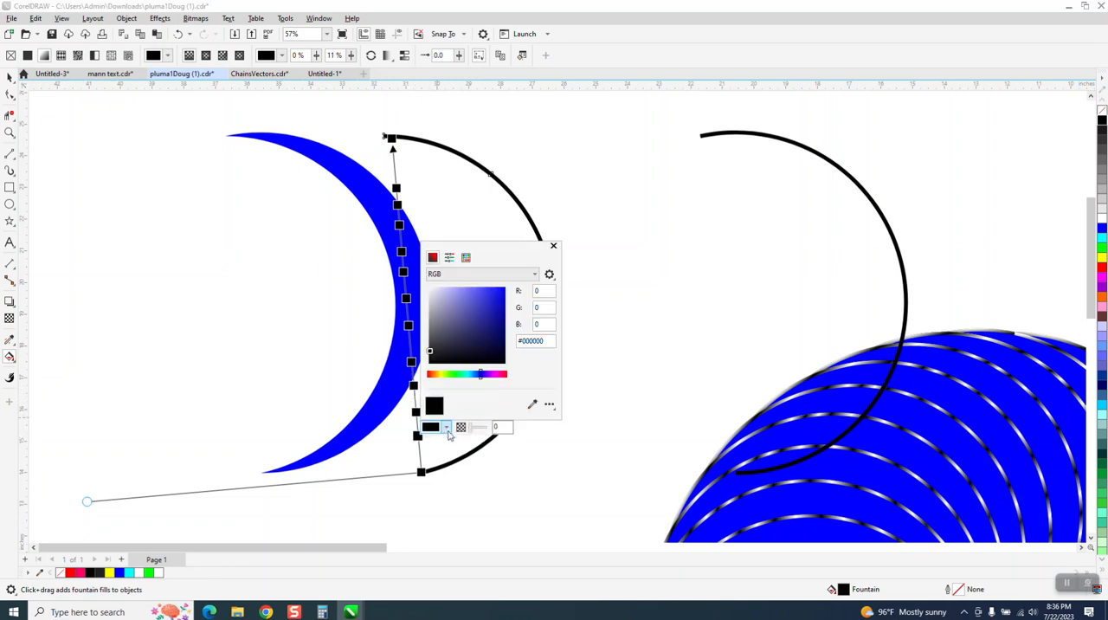
{"action": "left_click", "coordinate": [466, 257]}
{"action": "left_click", "coordinate": [464, 306]}
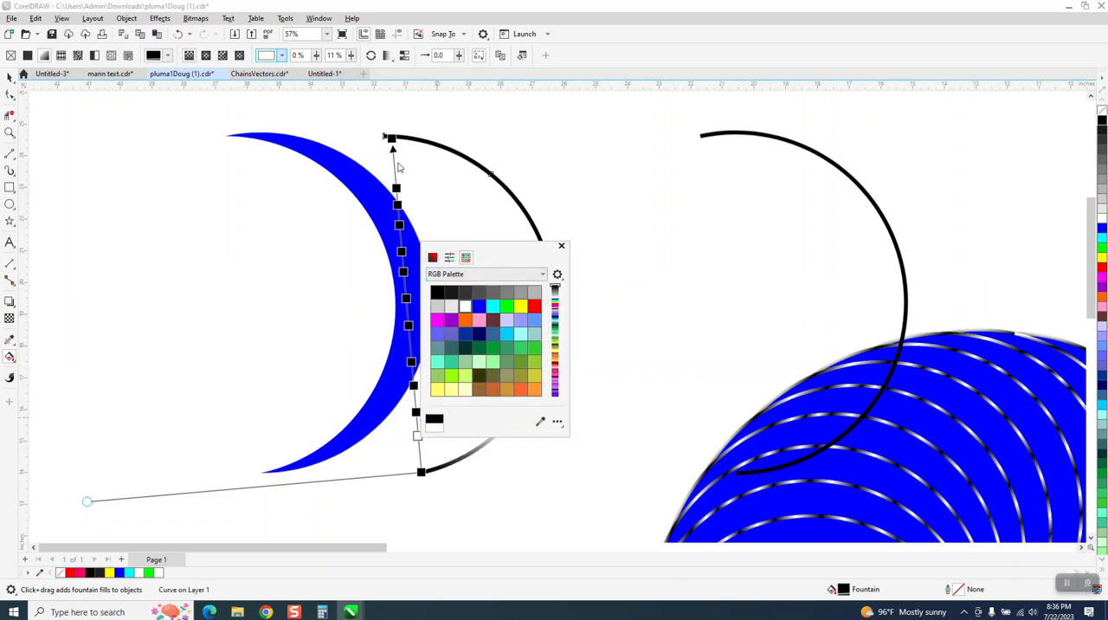
{"action": "left_click", "coordinate": [395, 173]}
{"action": "double_click", "coordinate": [395, 172]}
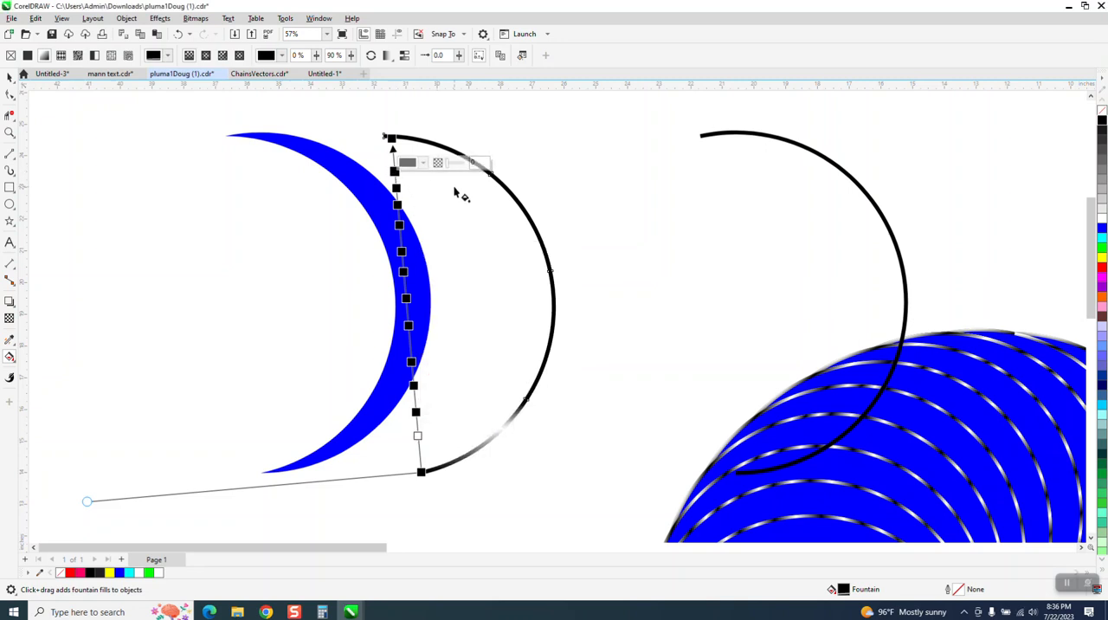
- Try coloring the 90% stop of the inner arc's fill white
{"action": "left_click", "coordinate": [1102, 225]}
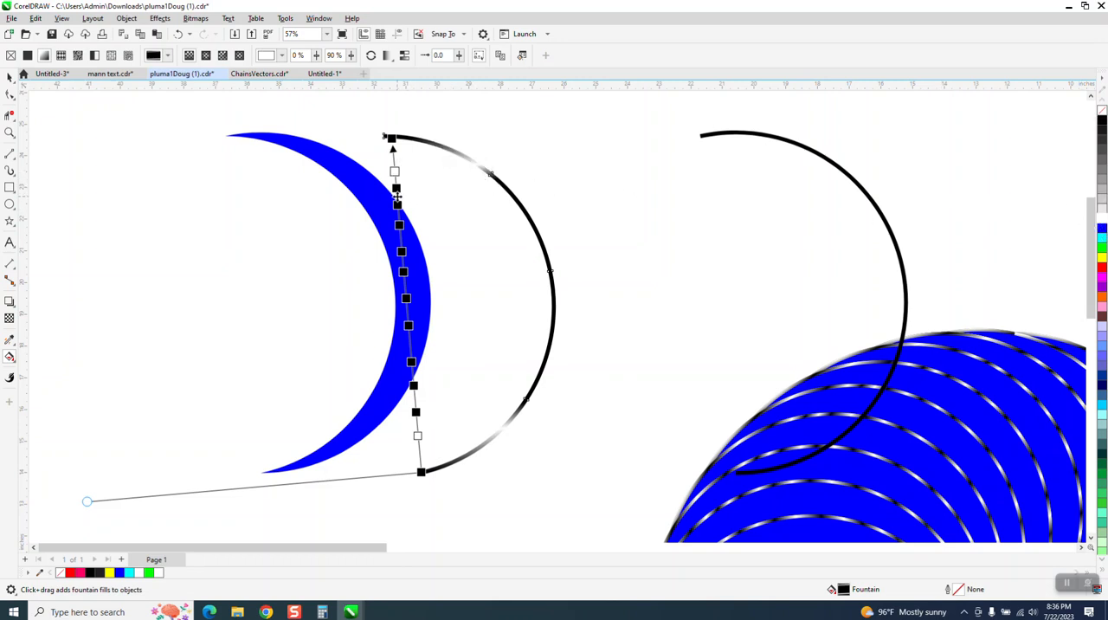
{"action": "left_click", "coordinate": [398, 198]}
{"action": "left_click", "coordinate": [181, 33]}
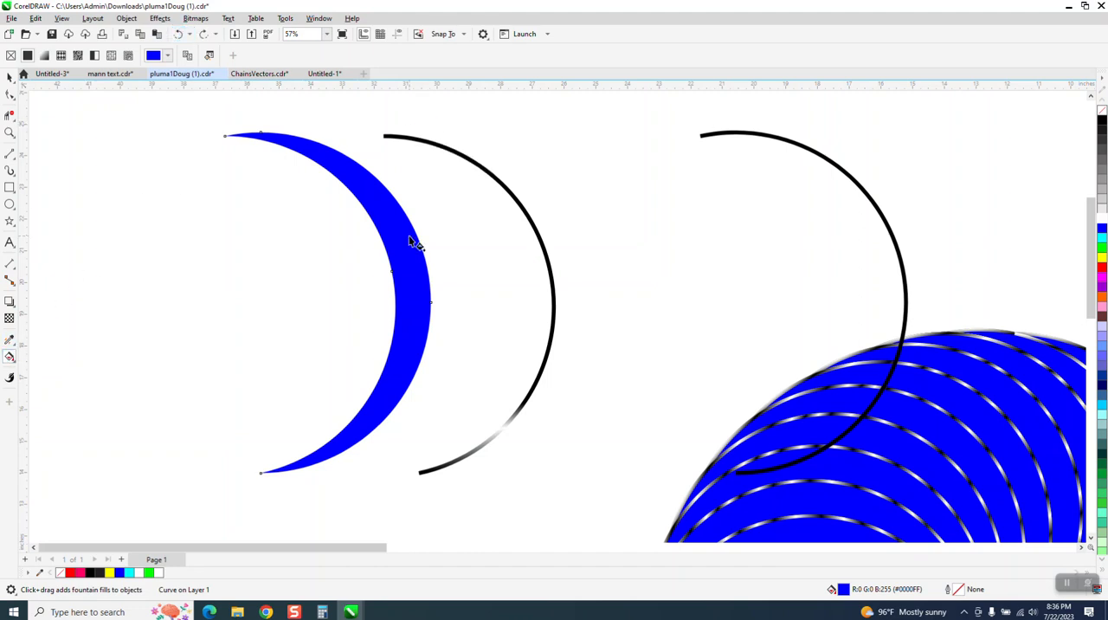
{"action": "left_click", "coordinate": [482, 182]}
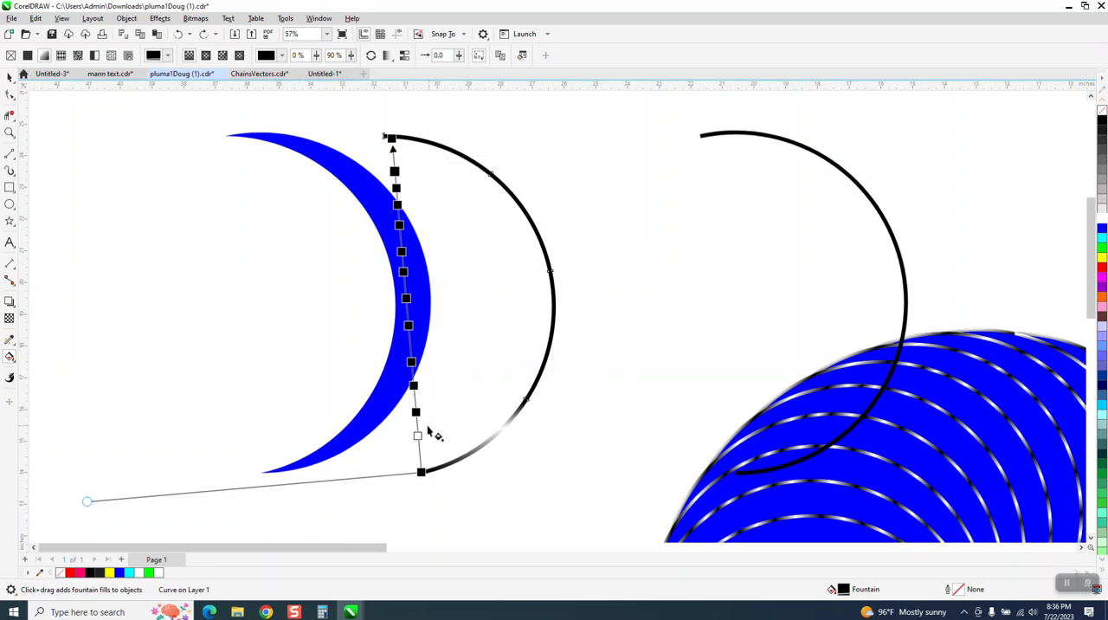
- Add a white stop at 21% of the inner arc's fill and recolor every other black stop above it white, up to the 90% one
{"action": "double_click", "coordinate": [416, 400]}
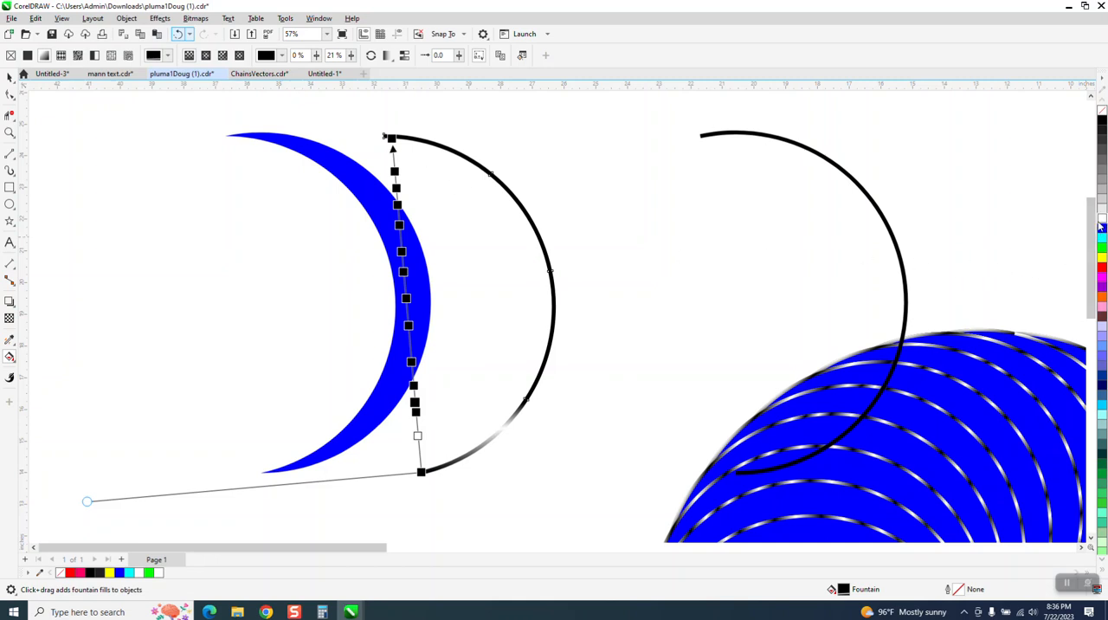
{"action": "left_click_drag", "start_coordinate": [1102, 218], "coordinate": [415, 403]}
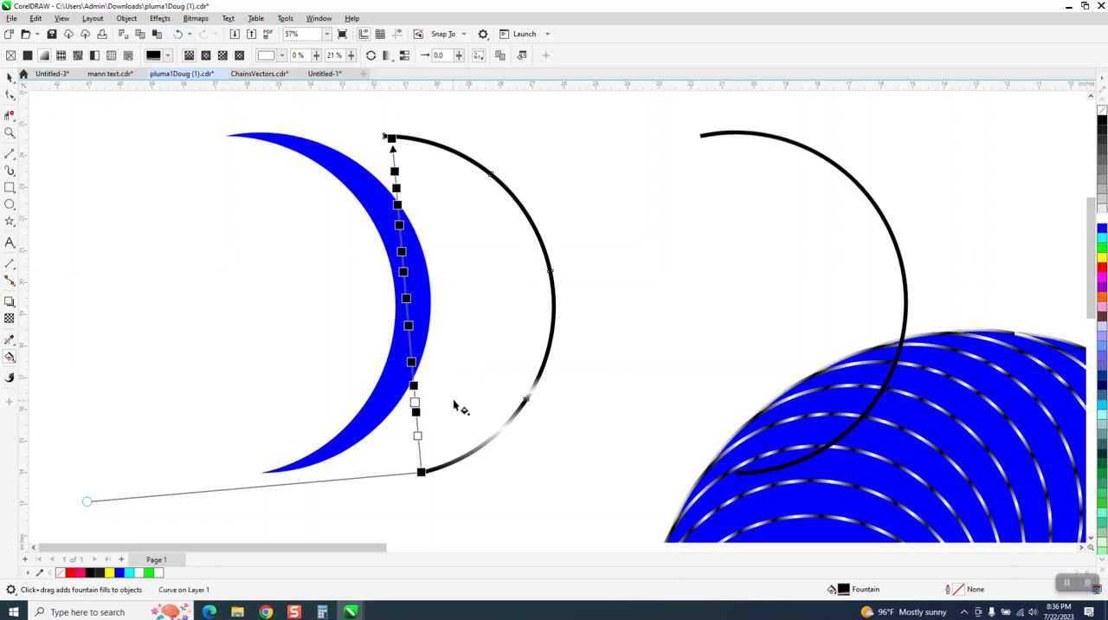
{"action": "mouse_move", "coordinate": [1103, 222]}
{"action": "left_mouse_down"}
{"action": "mouse_move", "coordinate": [623, 317]}
{"action": "mouse_move", "coordinate": [445, 366]}
{"action": "mouse_move", "coordinate": [411, 362]}
{"action": "left_mouse_up"}
{"action": "left_click_drag", "start_coordinate": [1102, 218], "coordinate": [407, 298]}
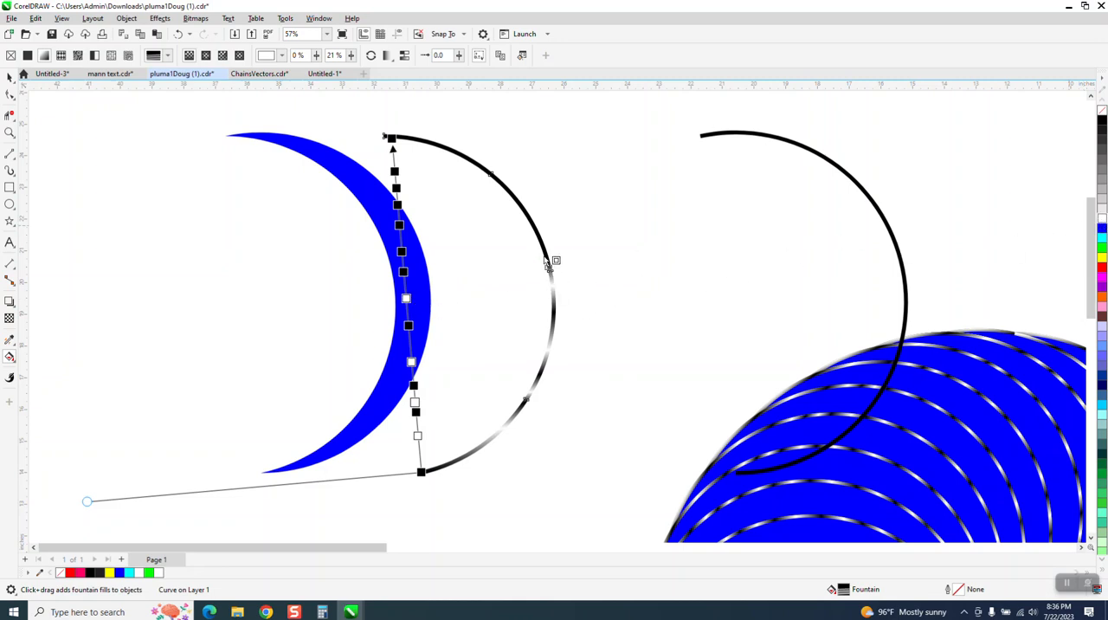
{"action": "left_click_drag", "start_coordinate": [528, 280], "coordinate": [402, 251]}
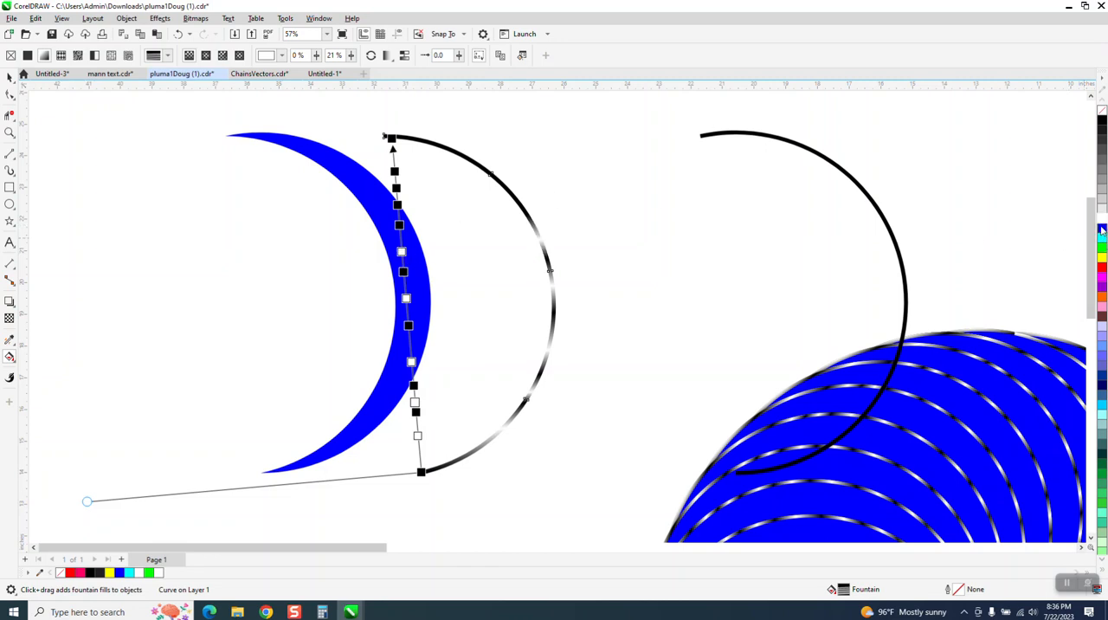
{"action": "left_click_drag", "start_coordinate": [823, 232], "coordinate": [406, 210]}
{"action": "left_click_drag", "start_coordinate": [942, 212], "coordinate": [396, 172]}
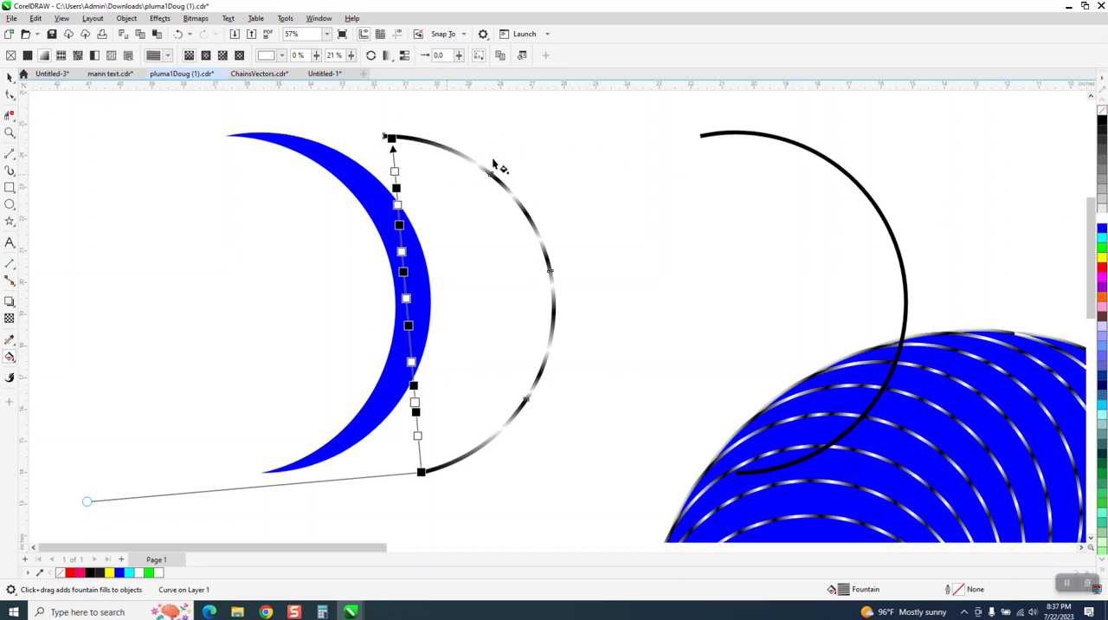
- Shift the inner arc's uppermost white stop to 92% and the black stop near the fill's middle to 45%
{"action": "mouse_move", "coordinate": [1100, 218]}
{"action": "left_mouse_down"}
{"action": "mouse_move", "coordinate": [465, 119]}
{"action": "mouse_move", "coordinate": [395, 163]}
{"action": "left_mouse_up"}
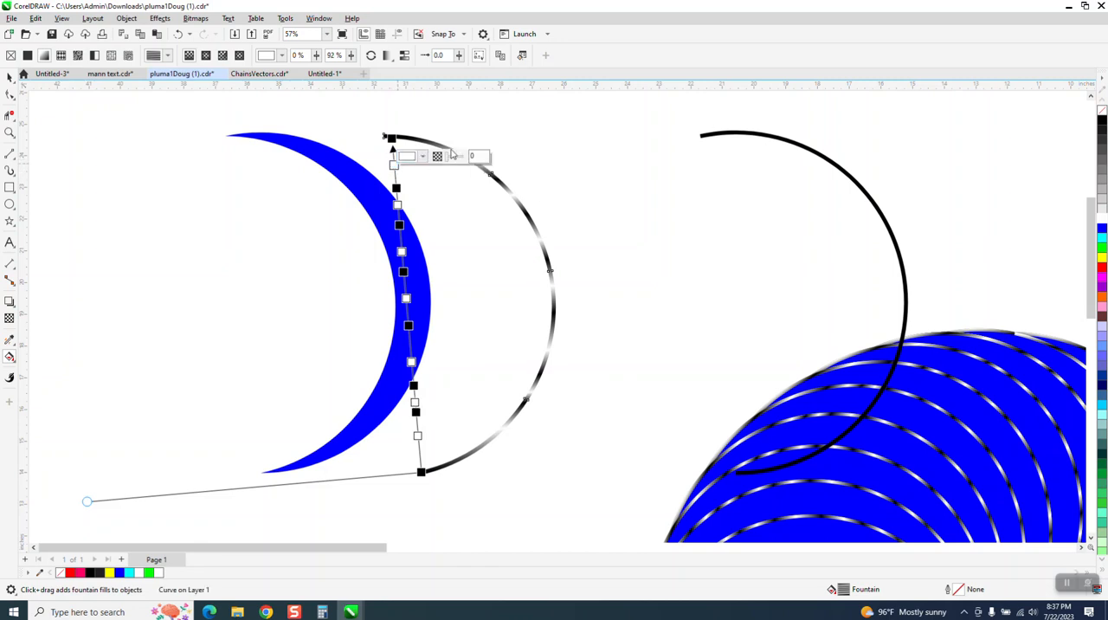
{"action": "left_click", "coordinate": [408, 326]}
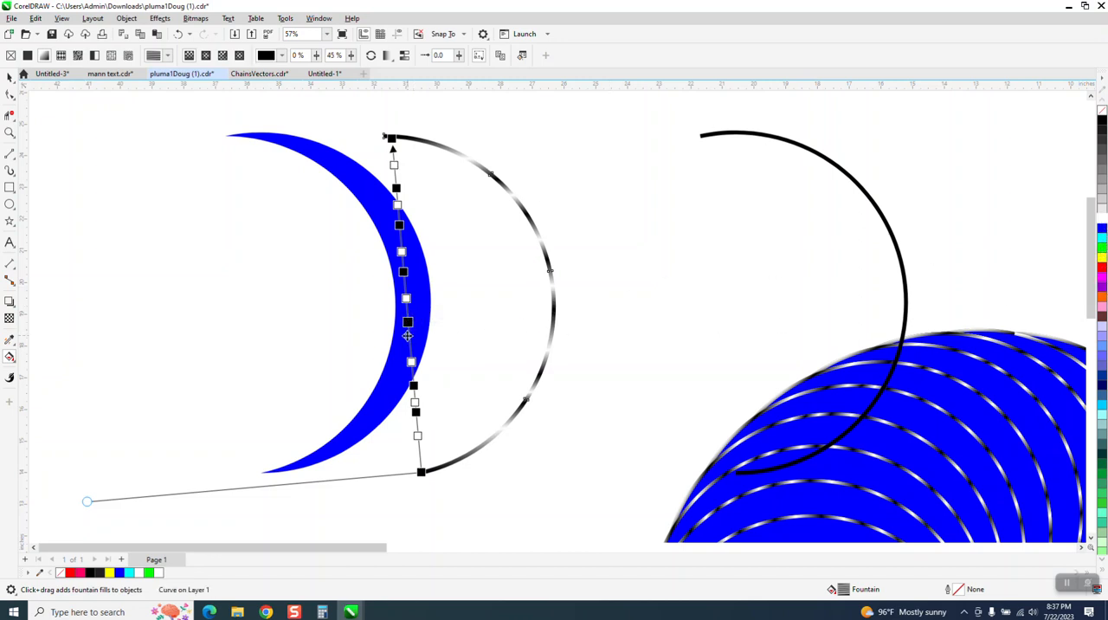
- Add white stops at 40% and 69% of the inner arc's fill and move the white stop just below the latter to 64%
{"action": "double_click", "coordinate": [409, 340]}
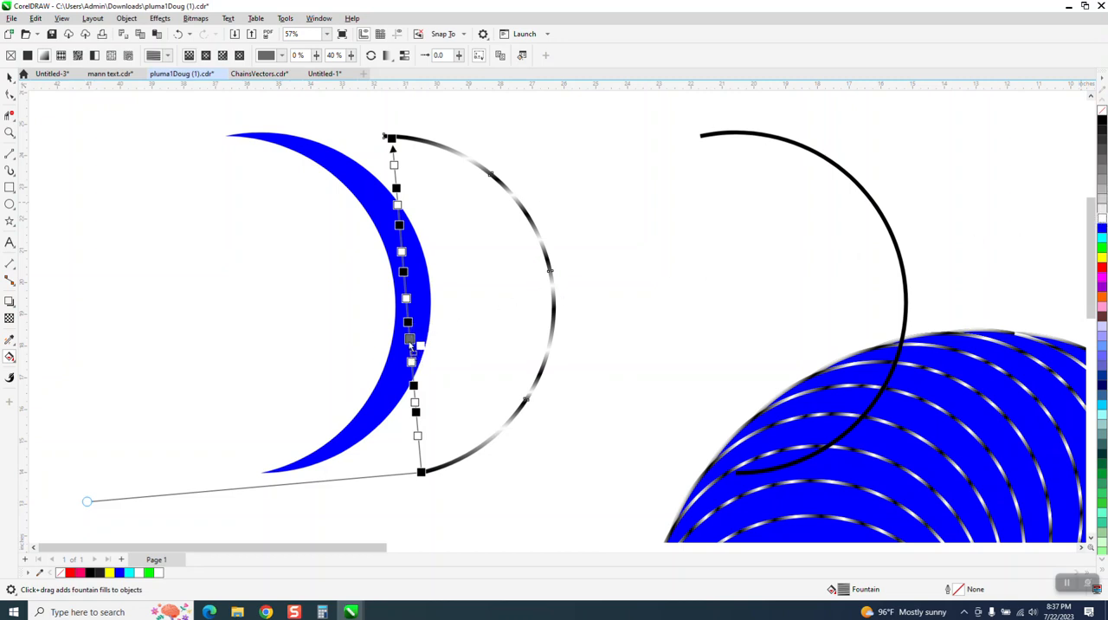
{"action": "left_click", "coordinate": [1102, 217]}
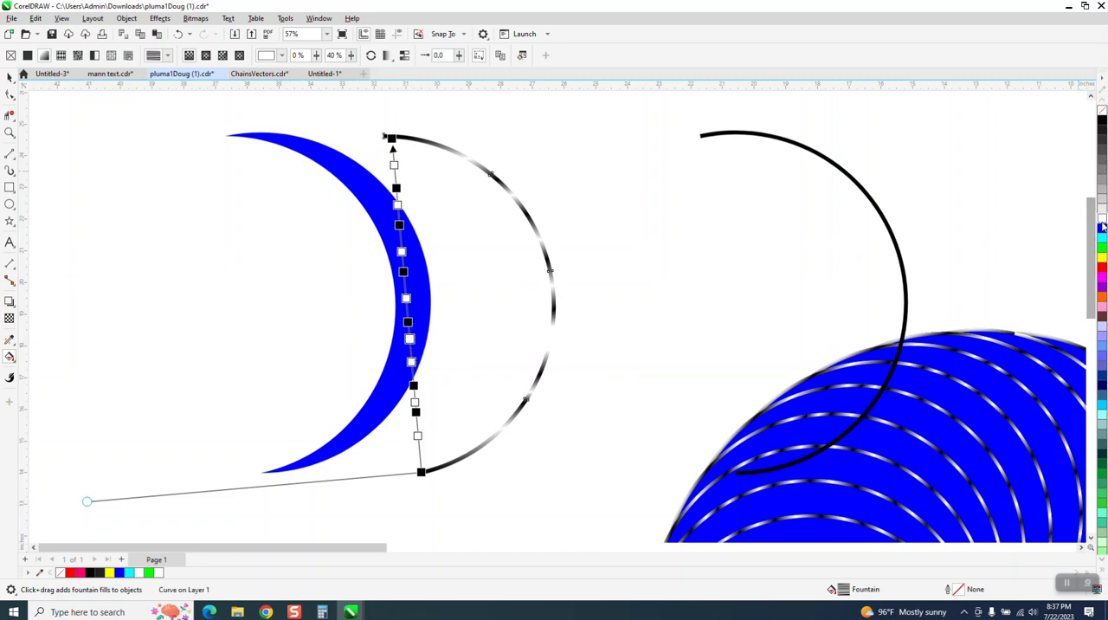
{"action": "left_click", "coordinate": [401, 241]}
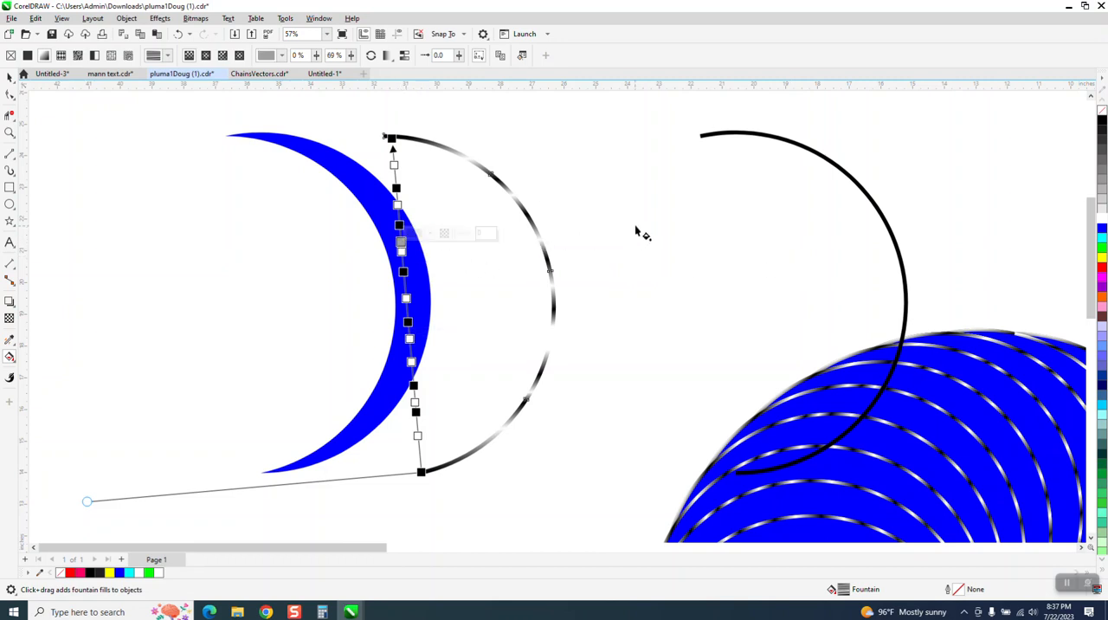
{"action": "left_click", "coordinate": [1102, 216]}
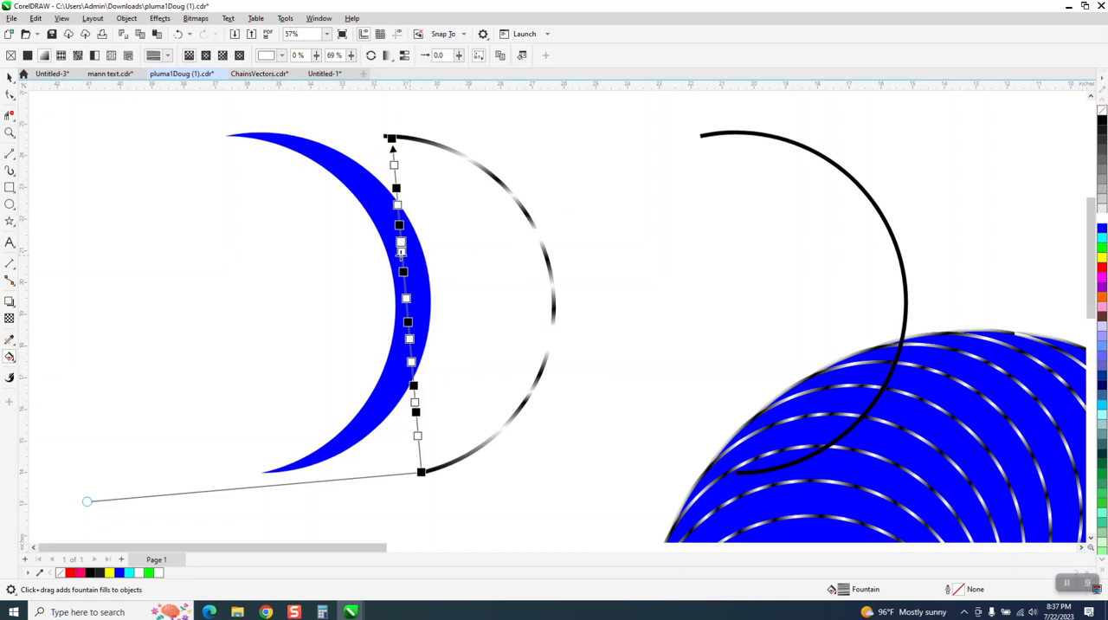
{"action": "left_click_drag", "start_coordinate": [402, 250], "coordinate": [403, 259]}
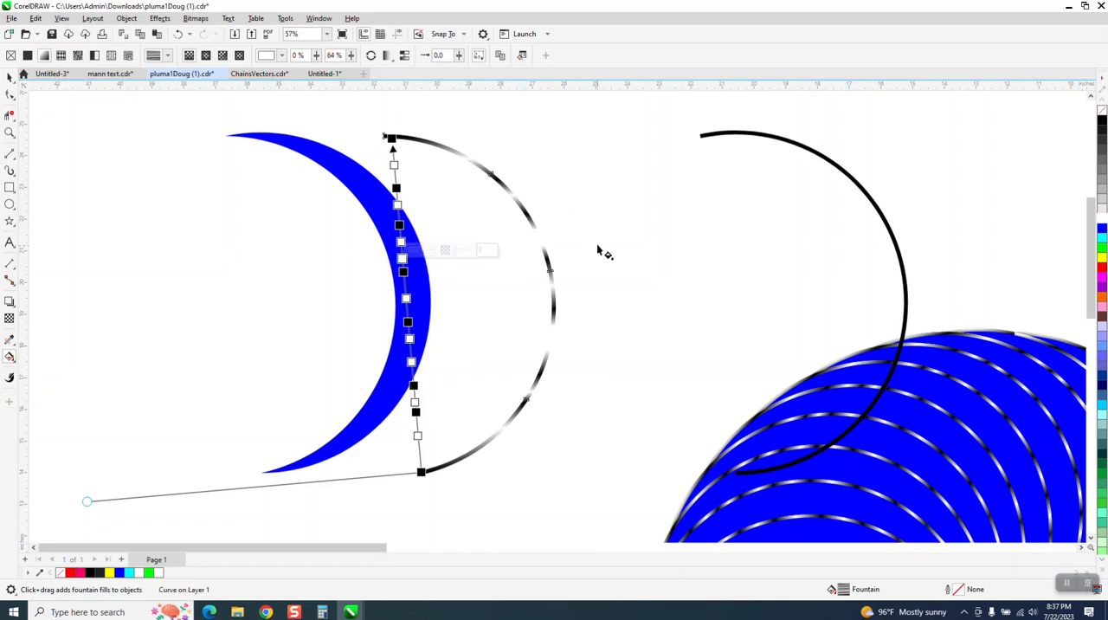
- Stretch the inner arc's fountain fill by moving its end stops slightly beyond the arc's upper and lower tips
{"action": "left_click", "coordinate": [10, 76]}
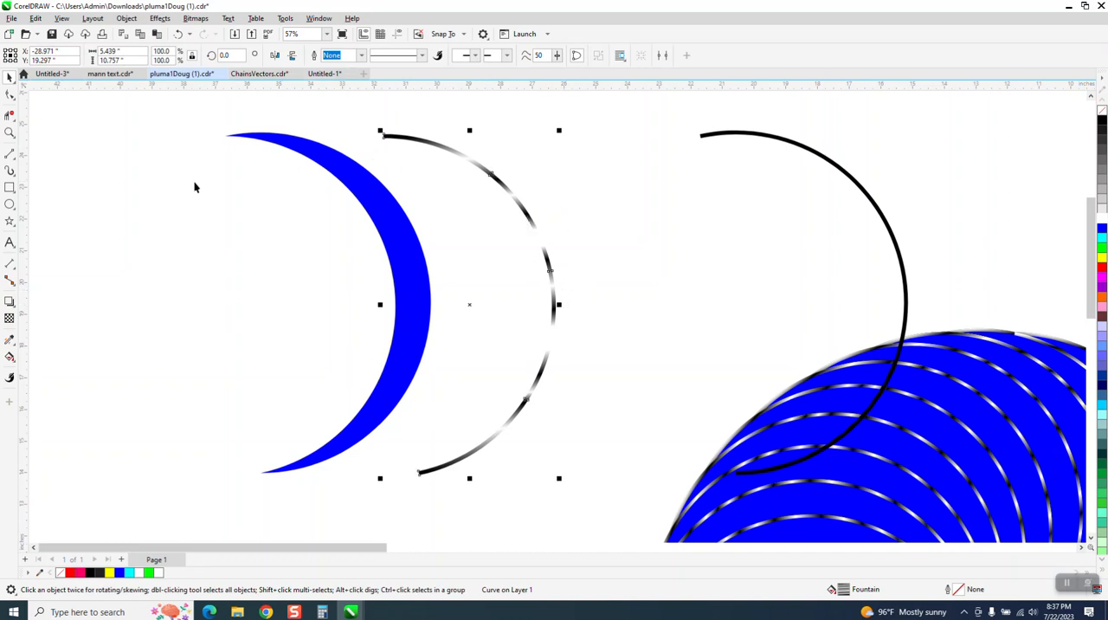
{"action": "left_click", "coordinate": [9, 355]}
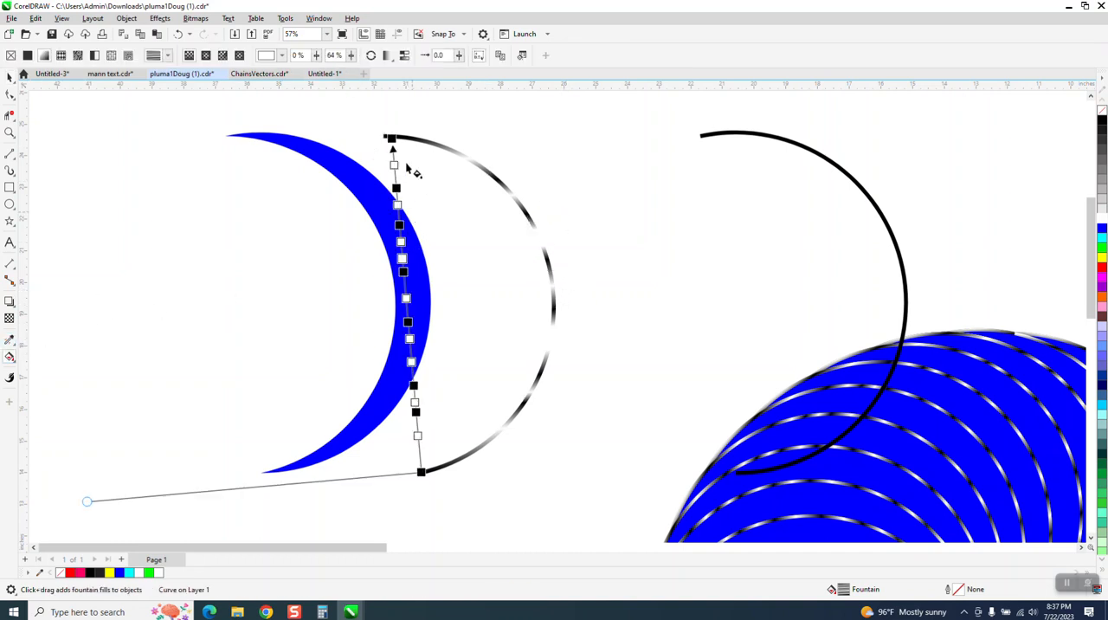
{"action": "left_click", "coordinate": [388, 121]}
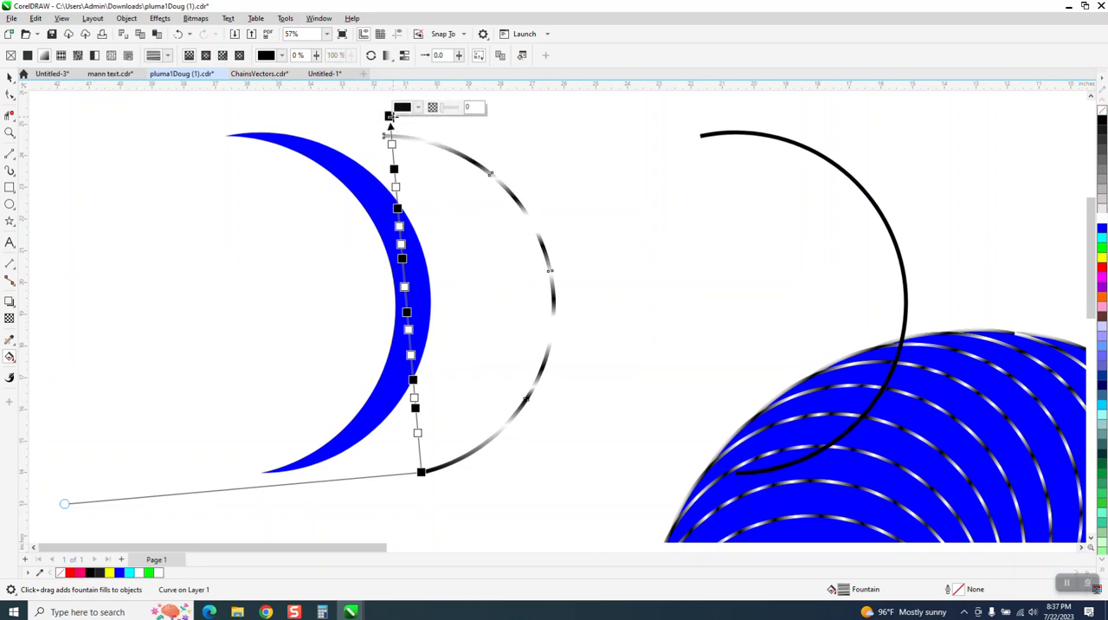
{"action": "left_click_drag", "start_coordinate": [389, 119], "coordinate": [397, 124]}
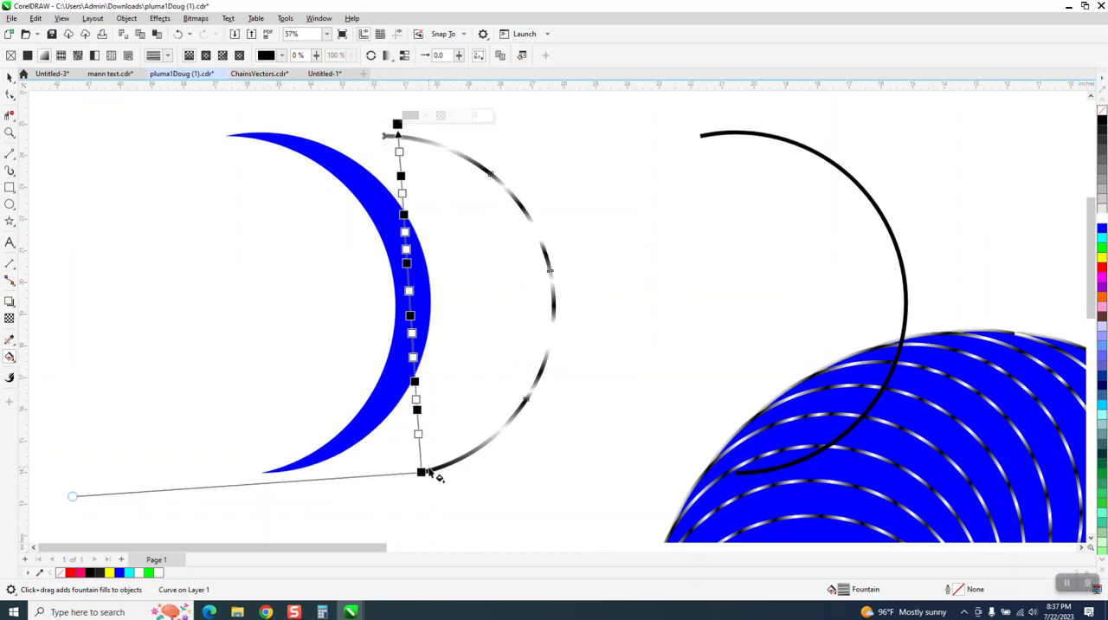
{"action": "left_click_drag", "start_coordinate": [421, 471], "coordinate": [420, 489]}
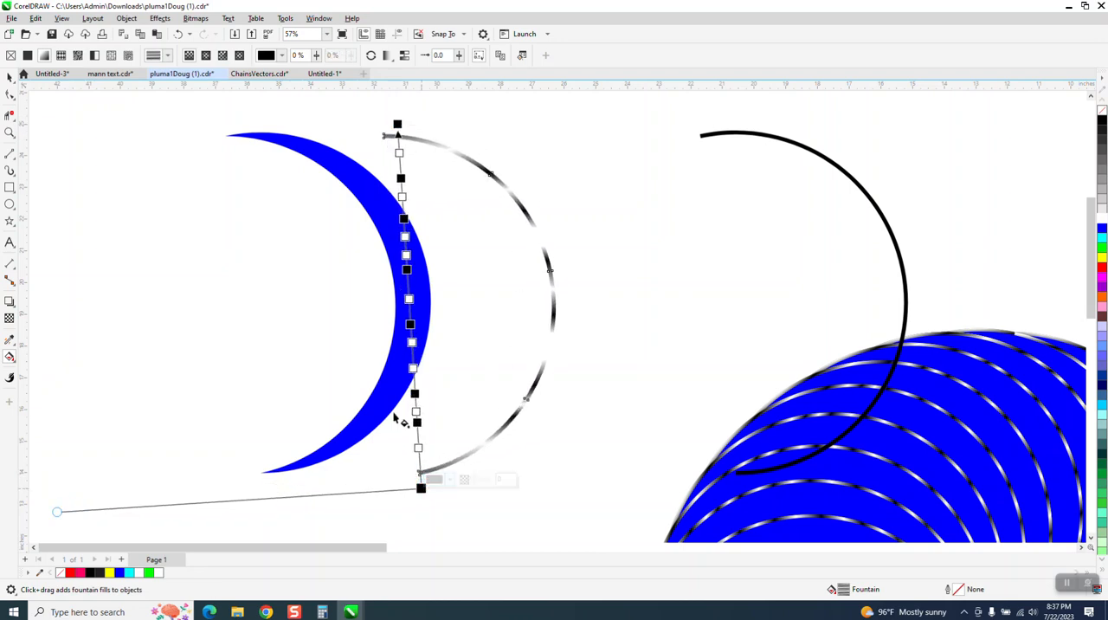
{"action": "left_click", "coordinate": [9, 76]}
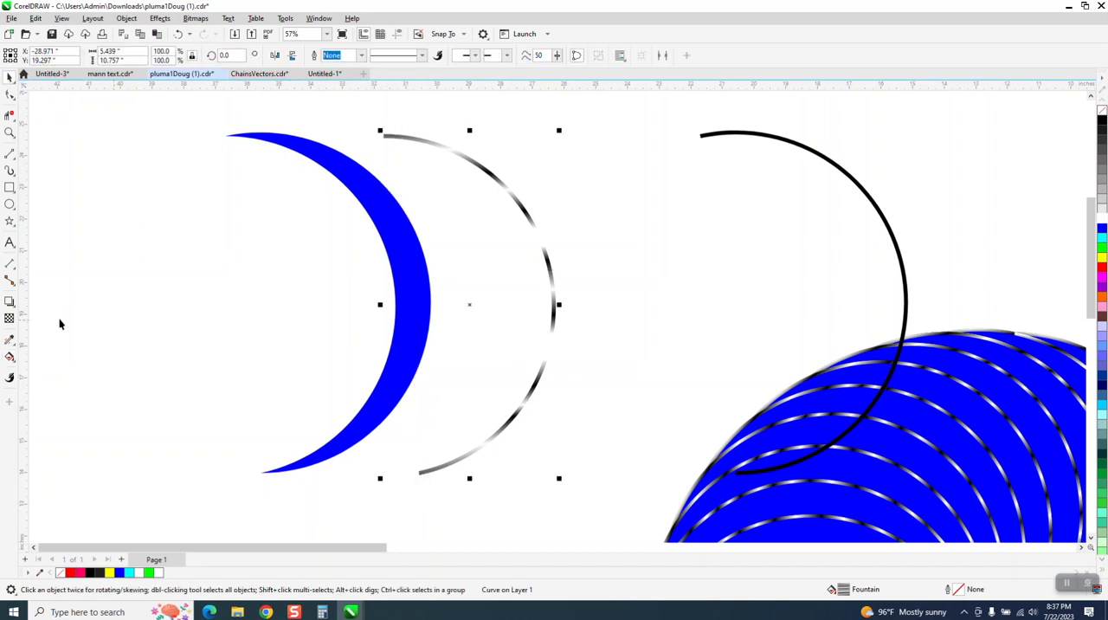
- Copy the inner arc's fountain fill to the black outer arc with the Attributes Eyedropper
{"action": "left_click", "coordinate": [16, 346]}
{"action": "left_click", "coordinate": [17, 346]}
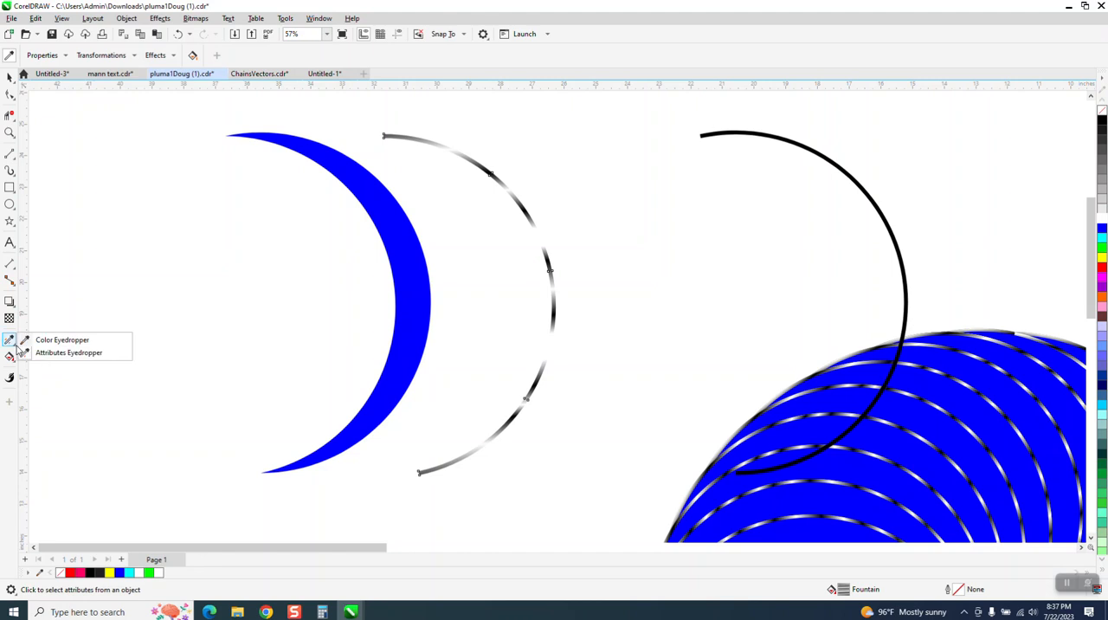
{"action": "left_click", "coordinate": [54, 354]}
{"action": "left_click", "coordinate": [550, 277]}
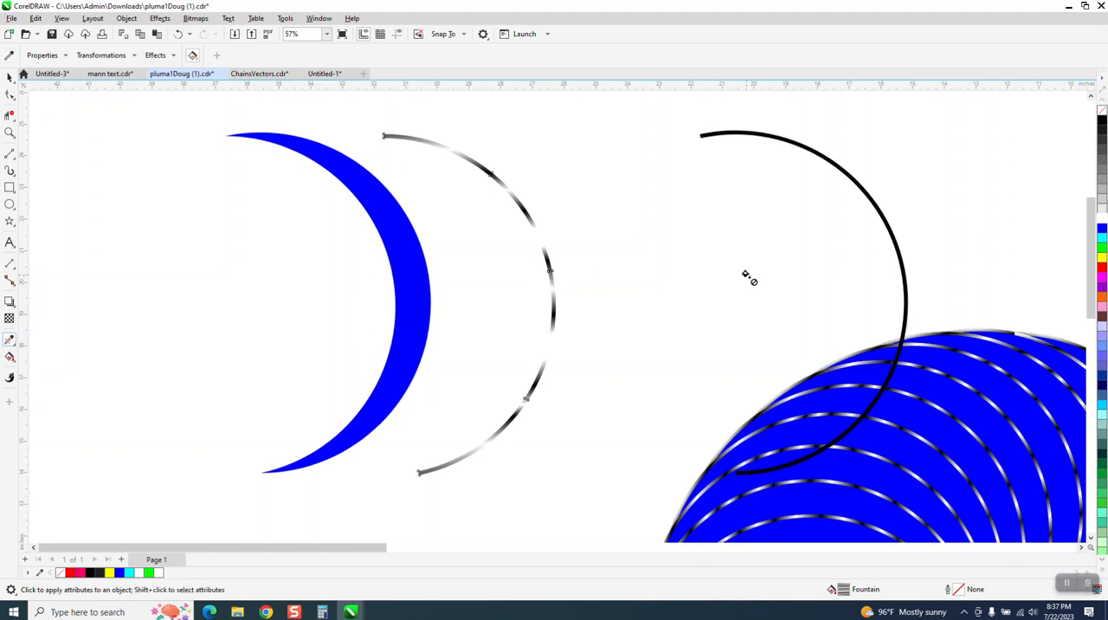
{"action": "left_click", "coordinate": [902, 274]}
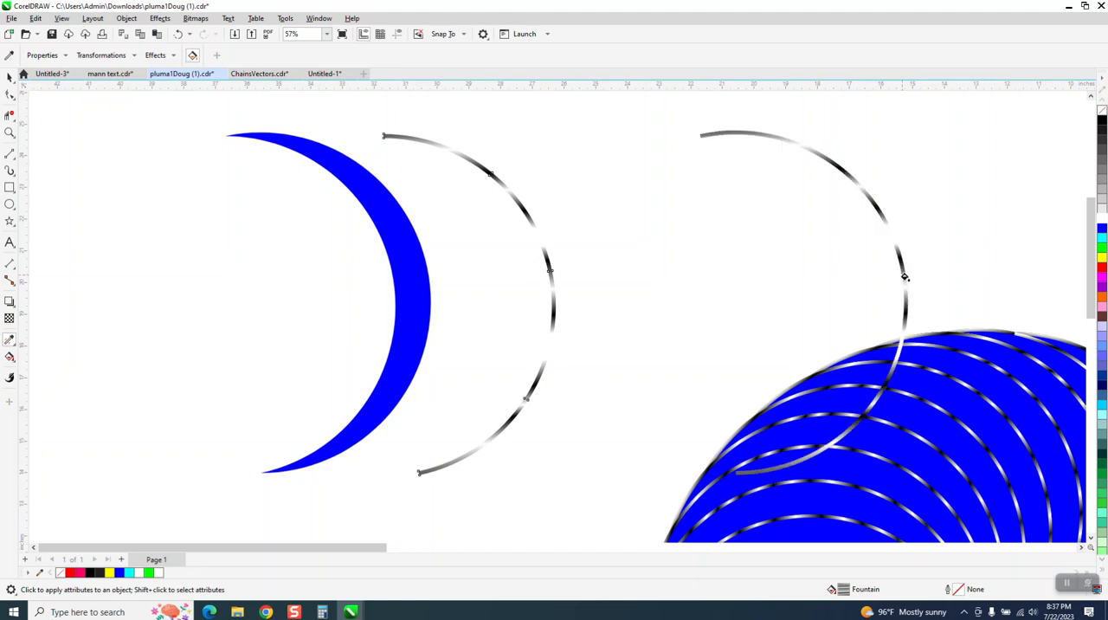
{"action": "left_click", "coordinate": [9, 77]}
{"action": "left_click", "coordinate": [11, 78]}
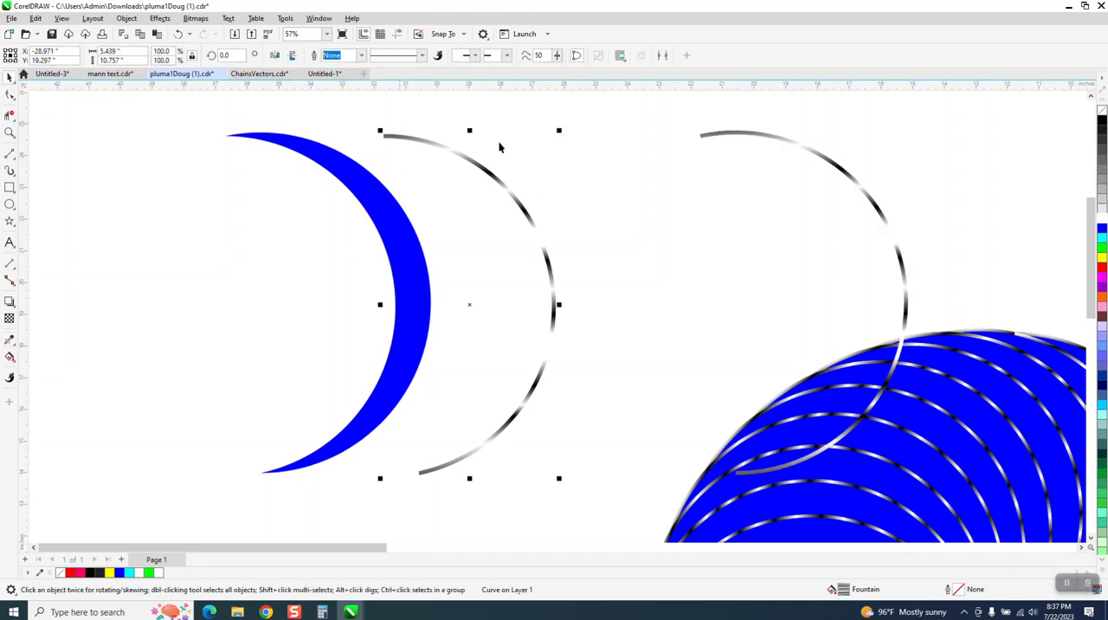
- Nudge the inner and outer arcs left onto the matching edges of the blue crescent
{"action": "key", "text": "Left"}
{"action": "left_click", "coordinate": [855, 195]}
{"action": "key", "text": "Left"}
{"action": "key", "text": "Left"}
{"action": "key", "text": "Left"}
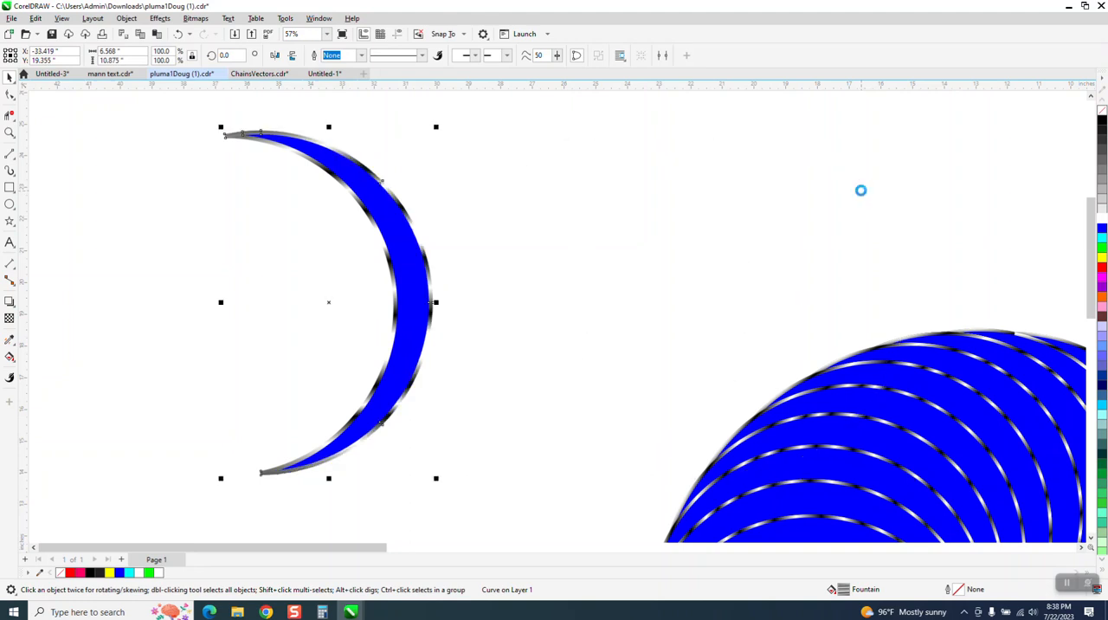
- Draw a rectangle about 10.25 by 12.25 inches around the crescent, fill it black and place it behind the crescent
{"action": "scroll", "coordinate": [476, 154], "scroll_direction": "down", "scroll_amount": 2}
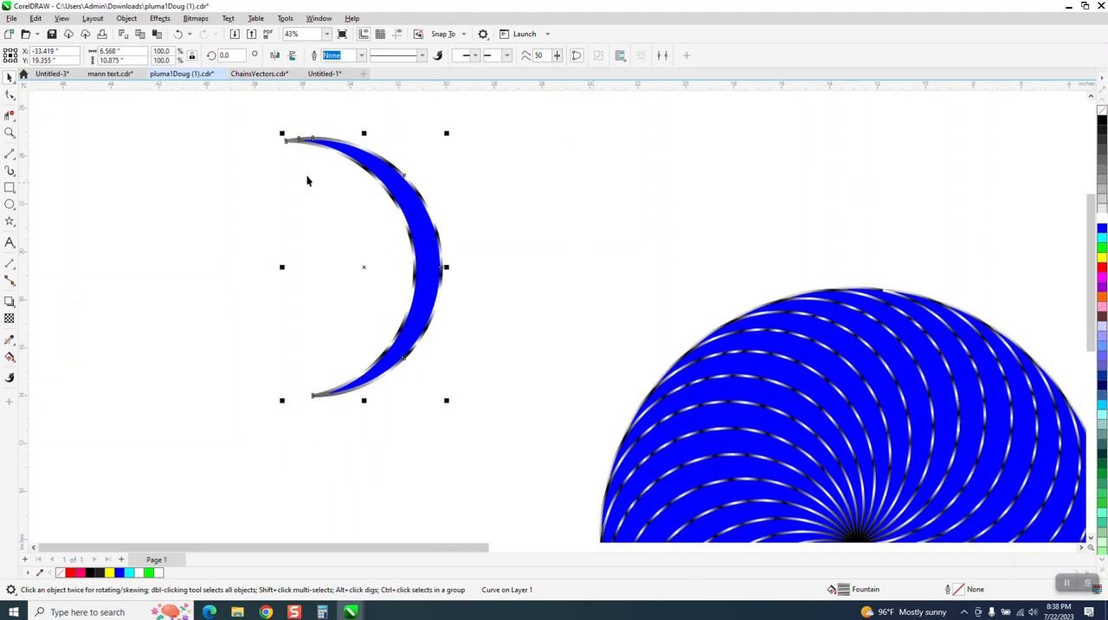
{"action": "left_click", "coordinate": [9, 187]}
{"action": "left_click_drag", "start_coordinate": [218, 119], "coordinate": [465, 414]}
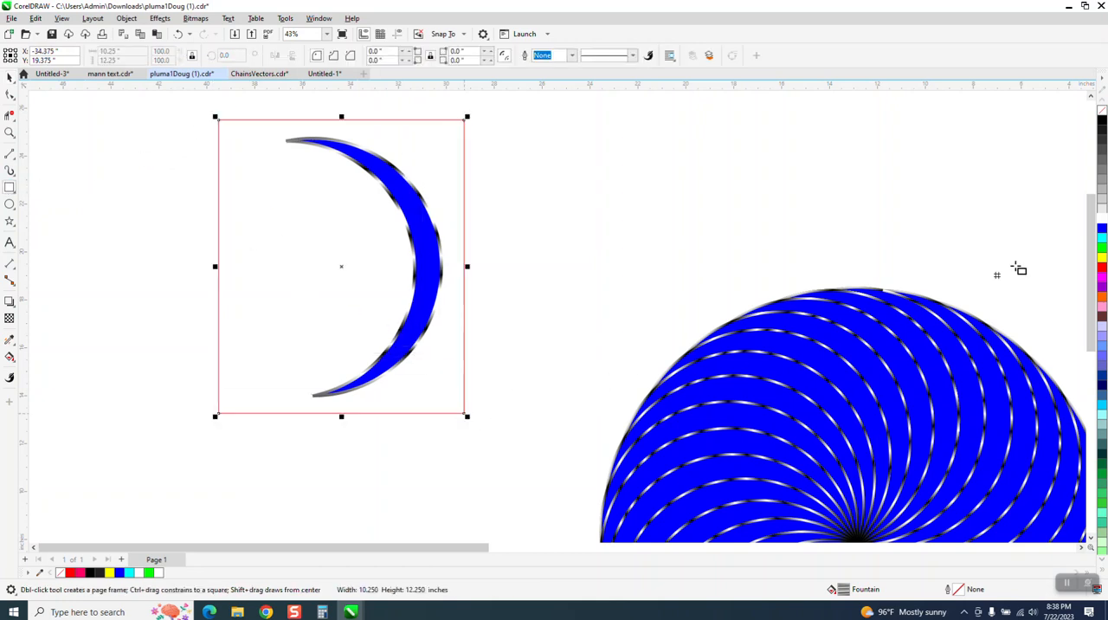
{"action": "left_click", "coordinate": [1102, 121]}
{"action": "left_click", "coordinate": [127, 18]}
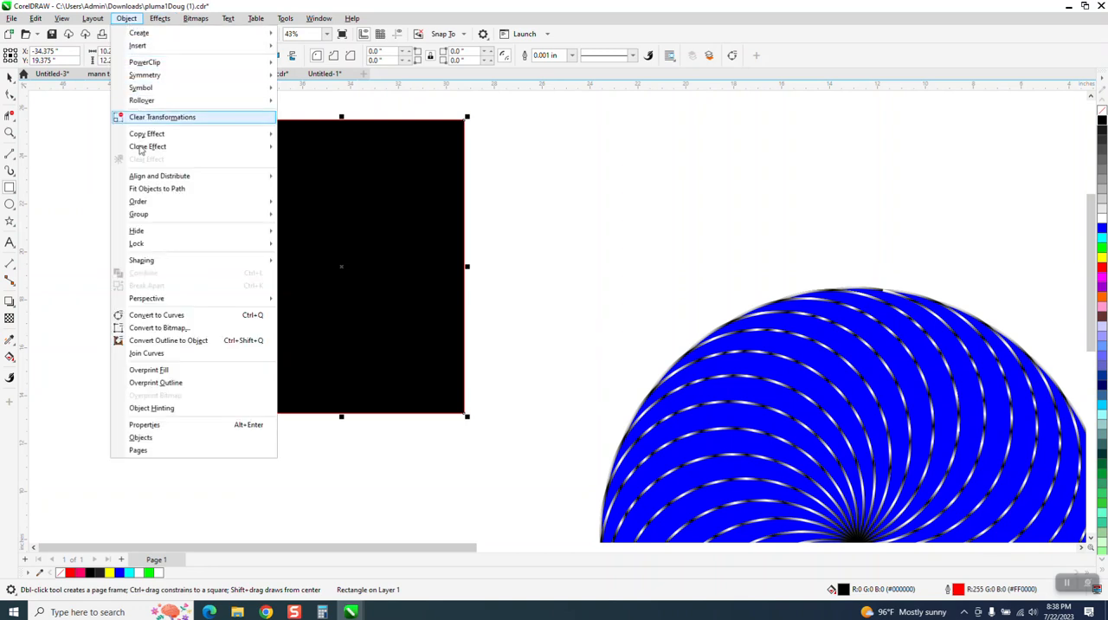
{"action": "mouse_move", "coordinate": [135, 204]}
{"action": "left_click", "coordinate": [294, 228]}
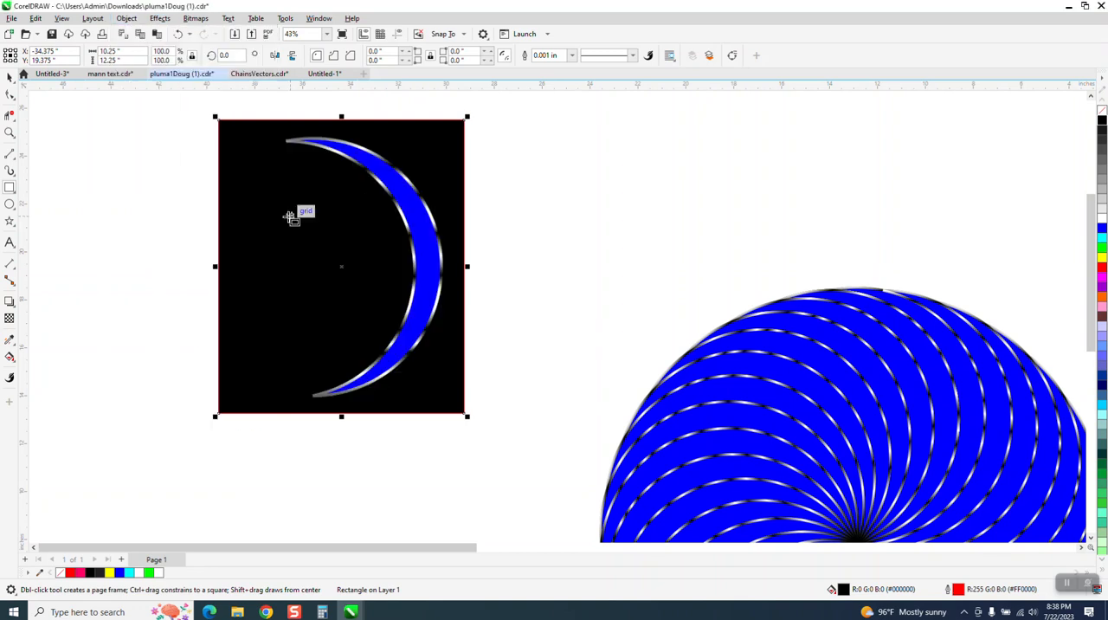
- Delete the black rectangle behind the crescent
{"action": "left_click", "coordinate": [10, 77]}
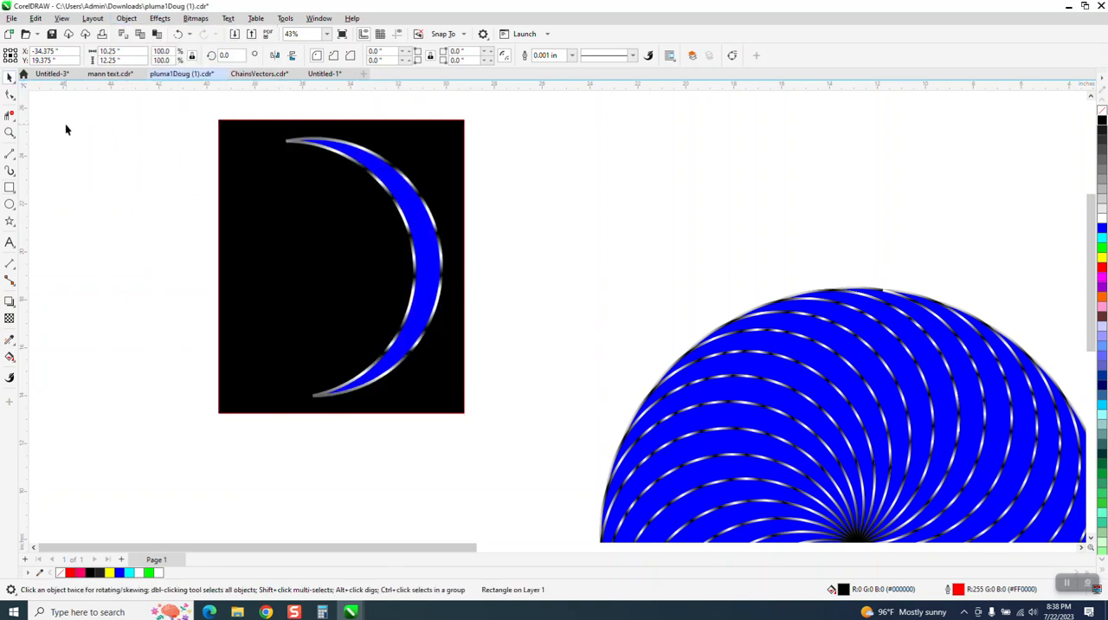
{"action": "left_click", "coordinate": [290, 177]}
{"action": "key", "text": "Delete"}
- Group the blue crescent with its two fountain-filled arcs
{"action": "left_click_drag", "start_coordinate": [269, 105], "coordinate": [345, 303]}
{"action": "left_click_drag", "start_coordinate": [513, 424], "coordinate": [512, 407]}
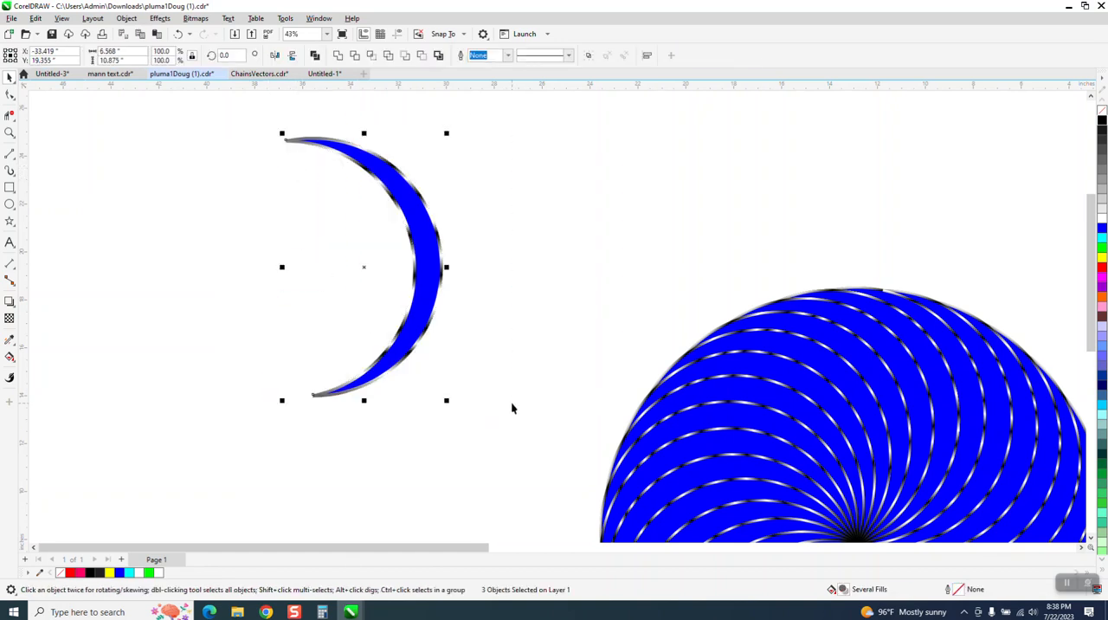
{"action": "key", "text": "ctrl+g"}
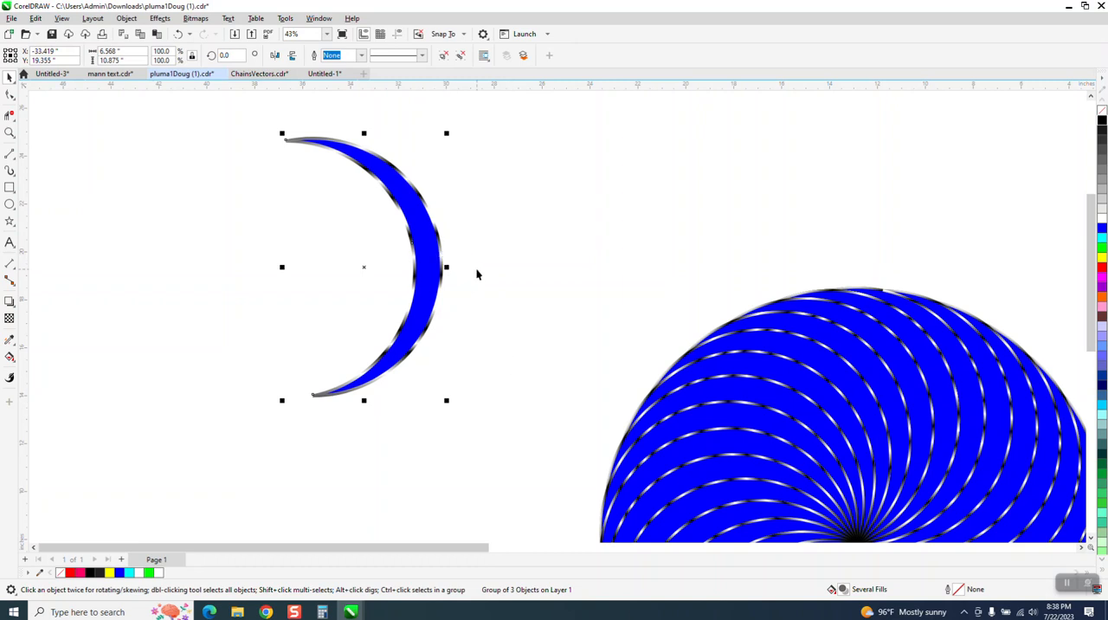
- Rotate a copy of the crescent group 12 degrees about its lower tip and repeat it until the circle is full
{"action": "left_click", "coordinate": [362, 267]}
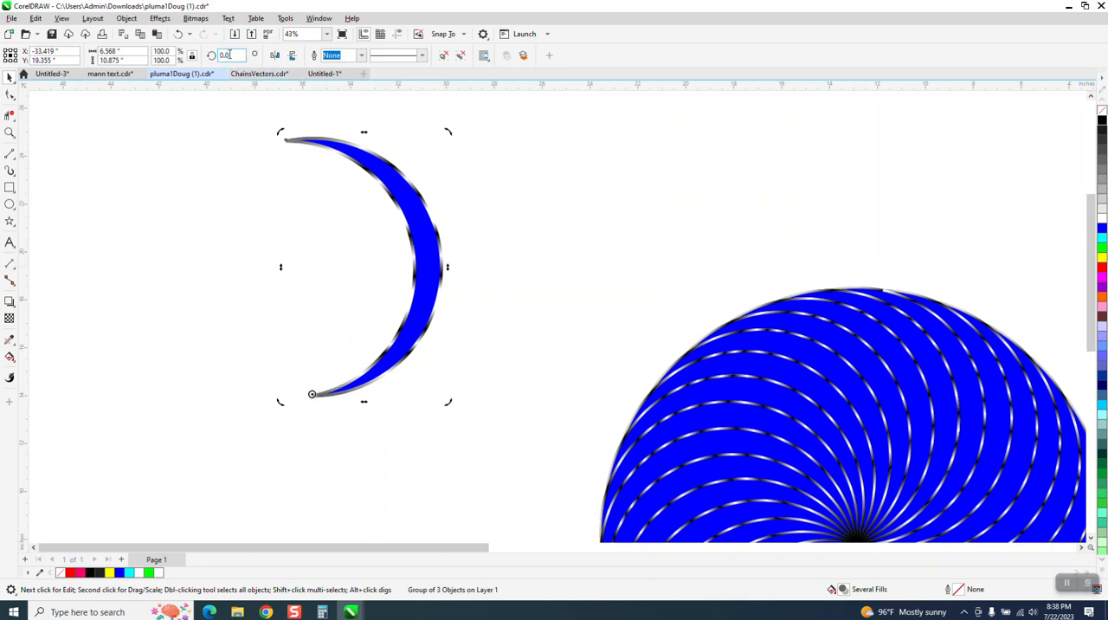
{"action": "key", "text": "Return"}
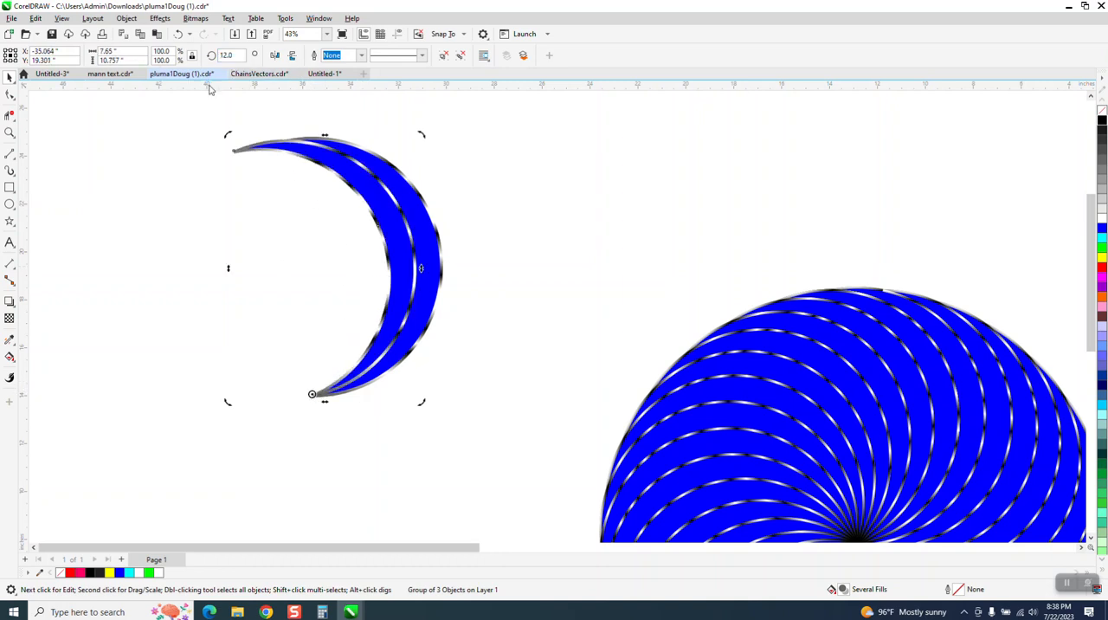
{"action": "key", "text": "ctrl+r"}
{"action": "key", "text": "ctrl+r"}
{"action": "key", "text": "ctrl+r"}
{"action": "key", "text": "ctrl+r"}
{"action": "key", "text": "ctrl+r"}
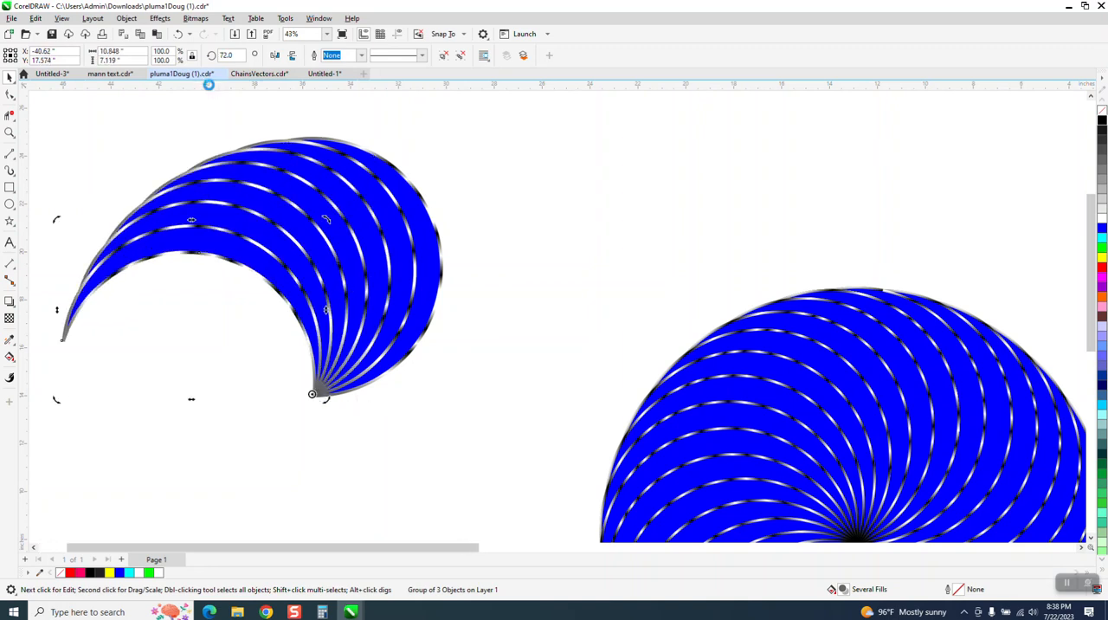
{"action": "key", "text": "ctrl+r"}
{"action": "key", "text": "ctrl+r"}
{"action": "key", "text": "ctrl+r"}
{"action": "key", "text": "ctrl+r"}
{"action": "key", "text": "ctrl+r"}
{"action": "key", "text": "ctrl+r"}
{"action": "key", "text": "ctrl+r"}
{"action": "key", "text": "ctrl+r"}
{"action": "key", "text": "ctrl+r"}
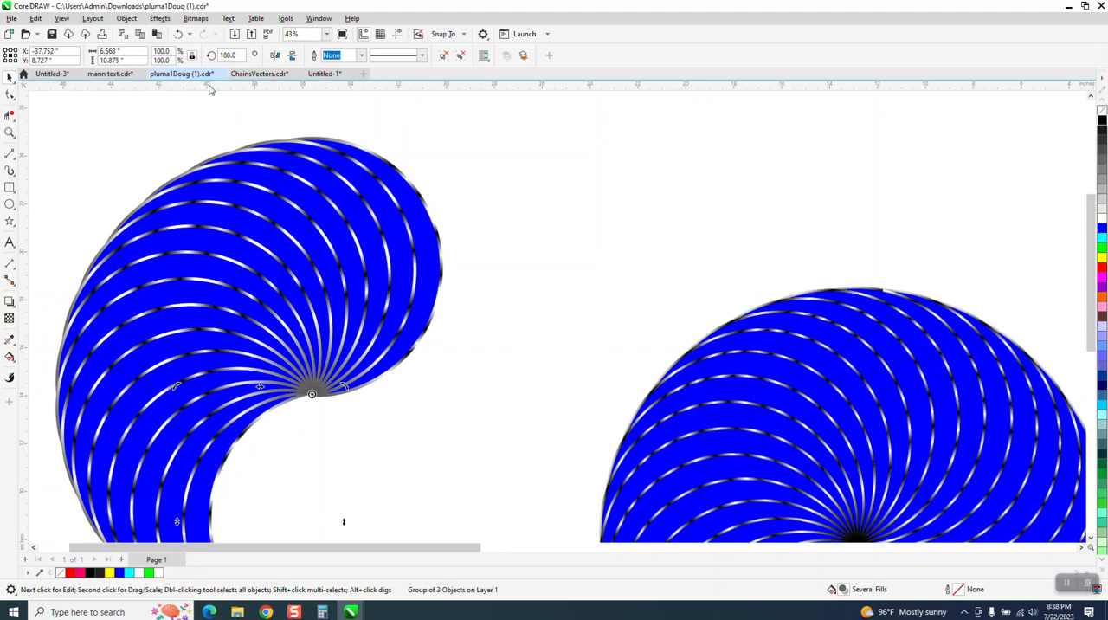
{"action": "key", "text": "ctrl+r"}
{"action": "key", "text": "ctrl+r"}
{"action": "key", "text": "ctrl+r"}
{"action": "key", "text": "ctrl+r"}
{"action": "key", "text": "ctrl+r"}
{"action": "key", "text": "ctrl+r"}
{"action": "key", "text": "ctrl+r"}
{"action": "key", "text": "ctrl+r"}
{"action": "key", "text": "ctrl+r"}
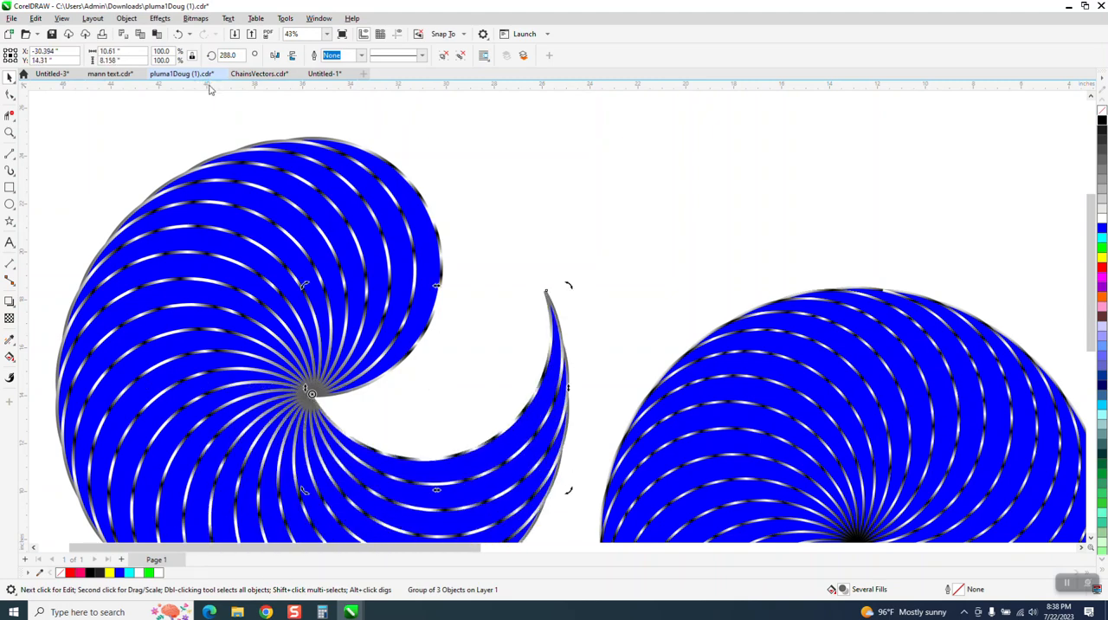
{"action": "key", "text": "ctrl+r"}
{"action": "key", "text": "ctrl+r"}
{"action": "key", "text": "ctrl+r"}
{"action": "key", "text": "ctrl+r"}
{"action": "key", "text": "ctrl+r"}
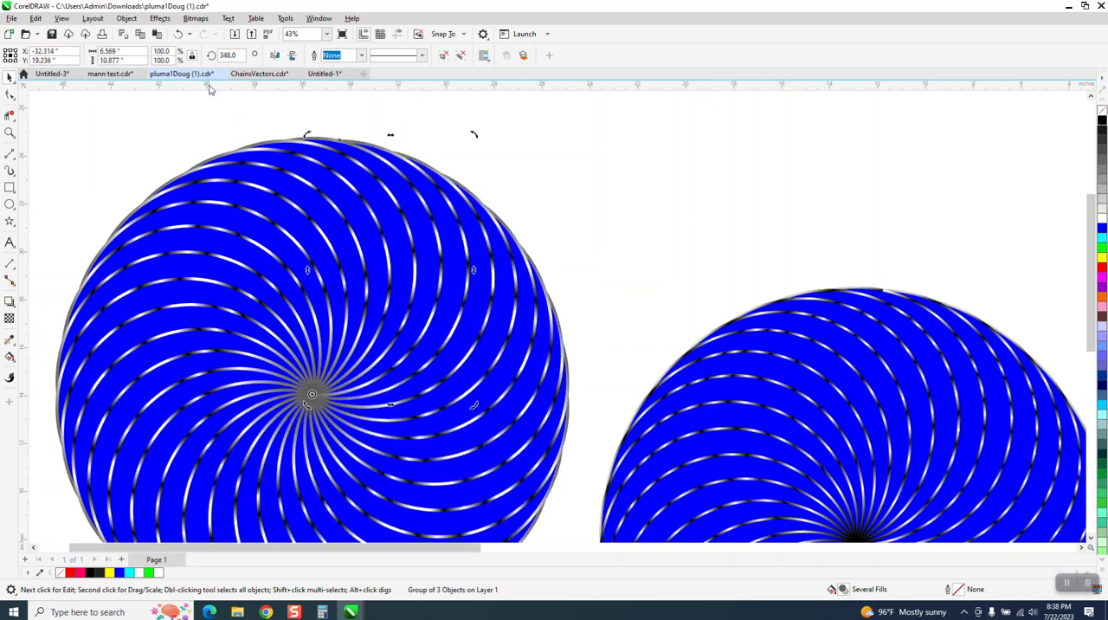
- Compare the new spiral with the cyan-blue and multicolored spirals and examine the line shading at its center
{"action": "scroll", "coordinate": [312, 322], "scroll_direction": "down", "scroll_amount": 3}
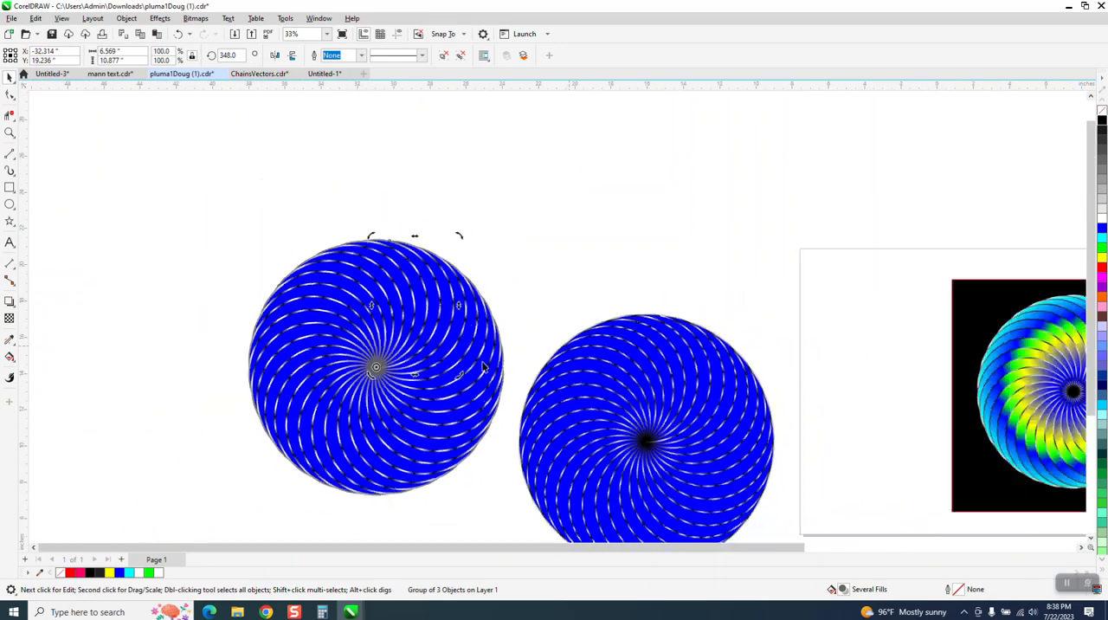
{"action": "left_click", "coordinate": [11, 134]}
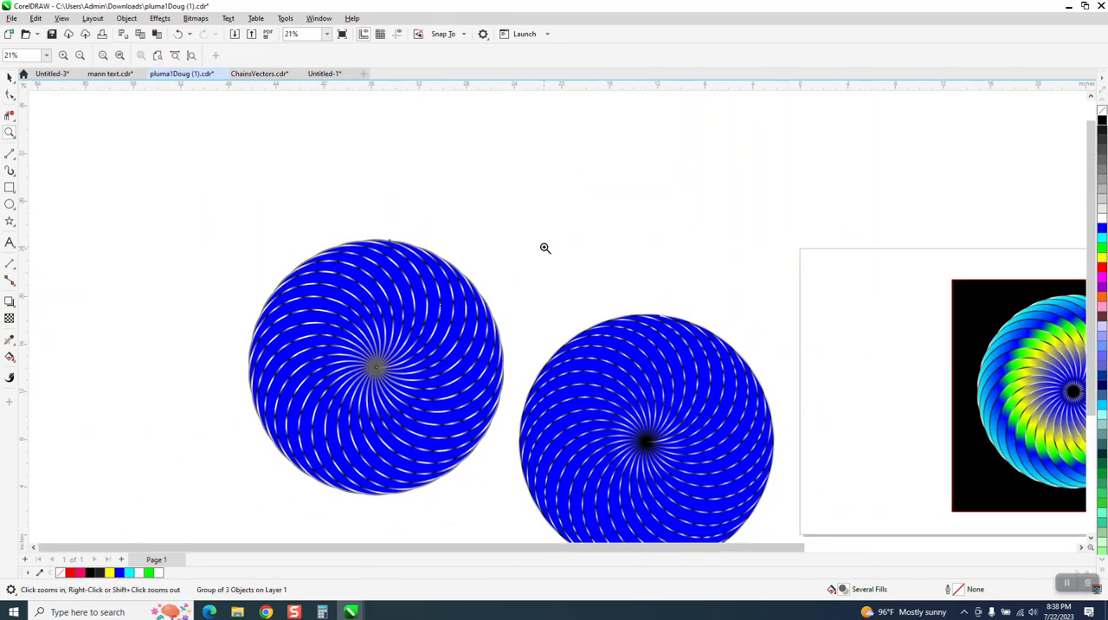
{"action": "right_click", "coordinate": [533, 260]}
{"action": "left_click_drag", "start_coordinate": [1017, 387], "coordinate": [1018, 387]}
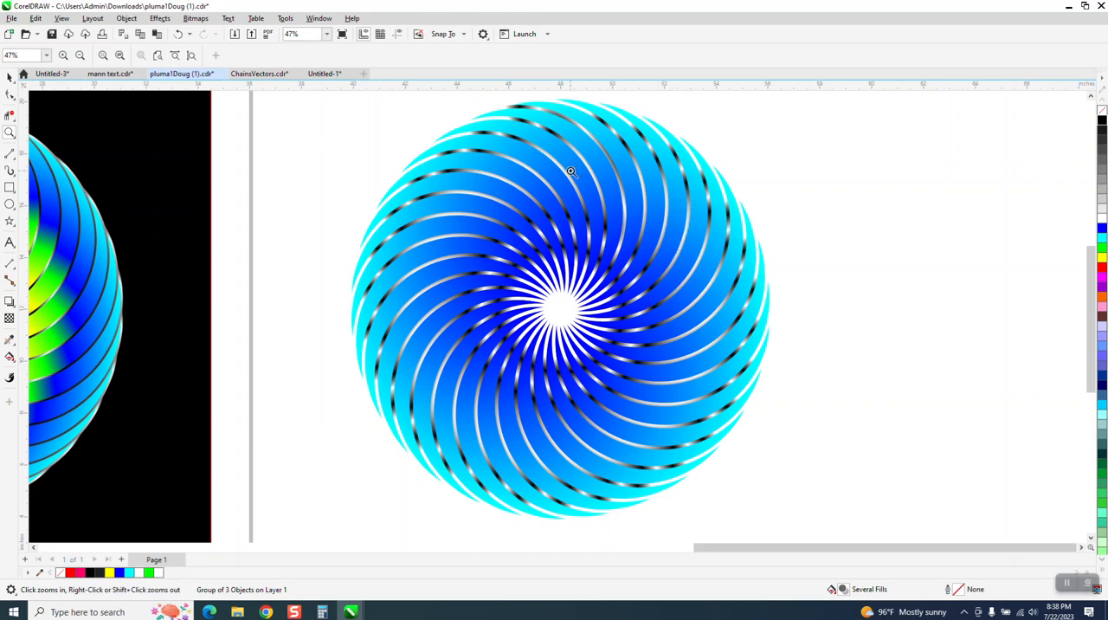
{"action": "scroll", "coordinate": [808, 227], "scroll_direction": "down", "scroll_amount": 3}
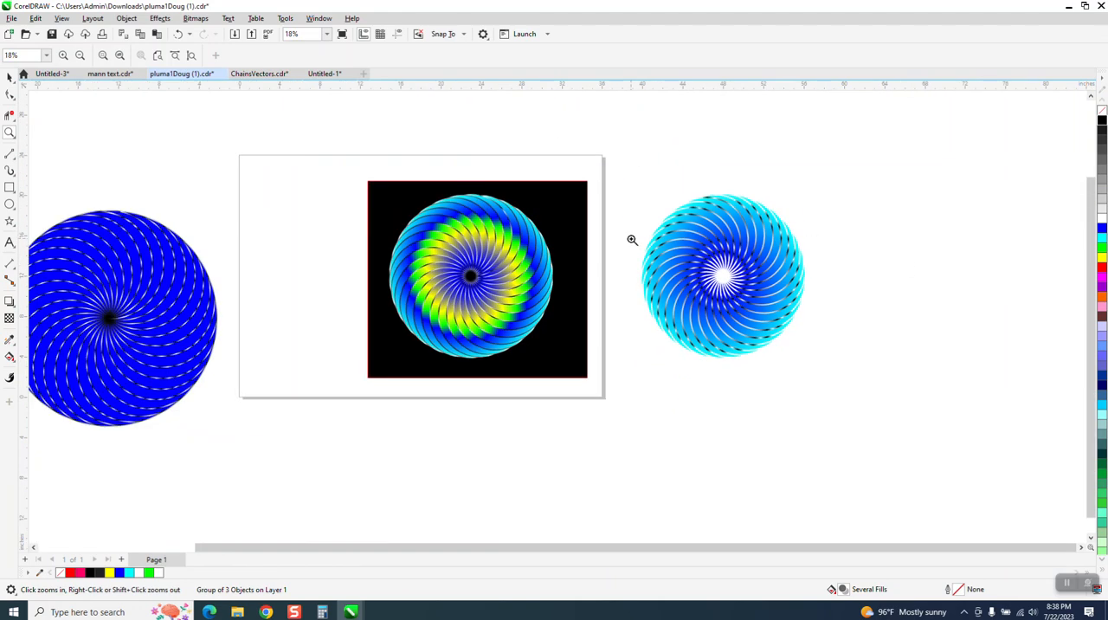
{"action": "left_click_drag", "start_coordinate": [388, 209], "coordinate": [579, 328]}
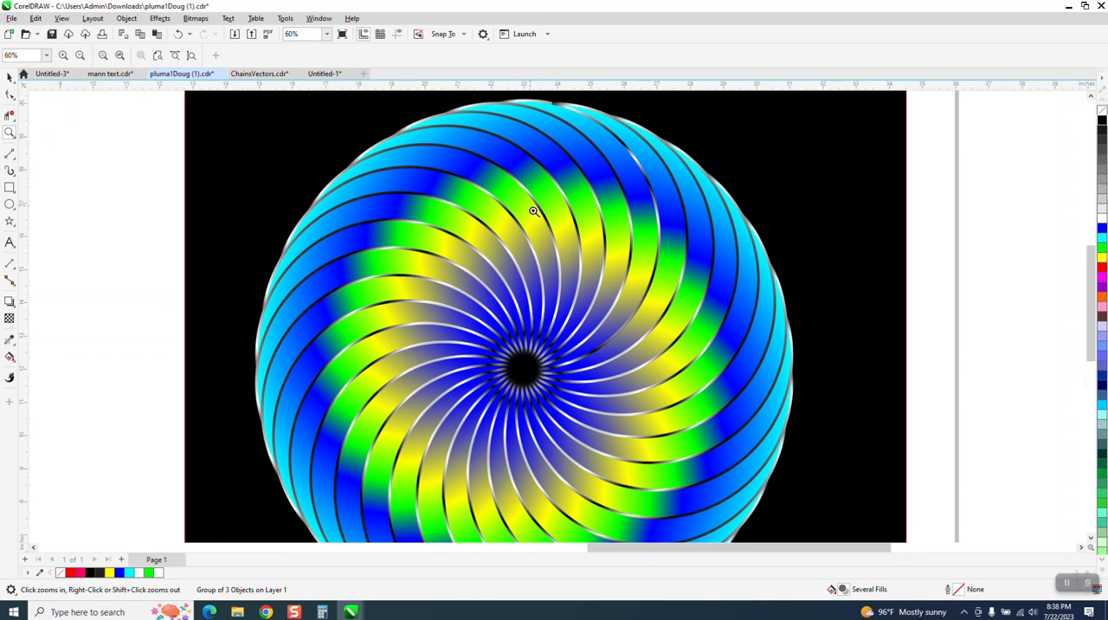
{"action": "scroll", "coordinate": [589, 253], "scroll_direction": "down", "scroll_amount": 5}
{"action": "left_click_drag", "start_coordinate": [232, 208], "coordinate": [348, 300]}
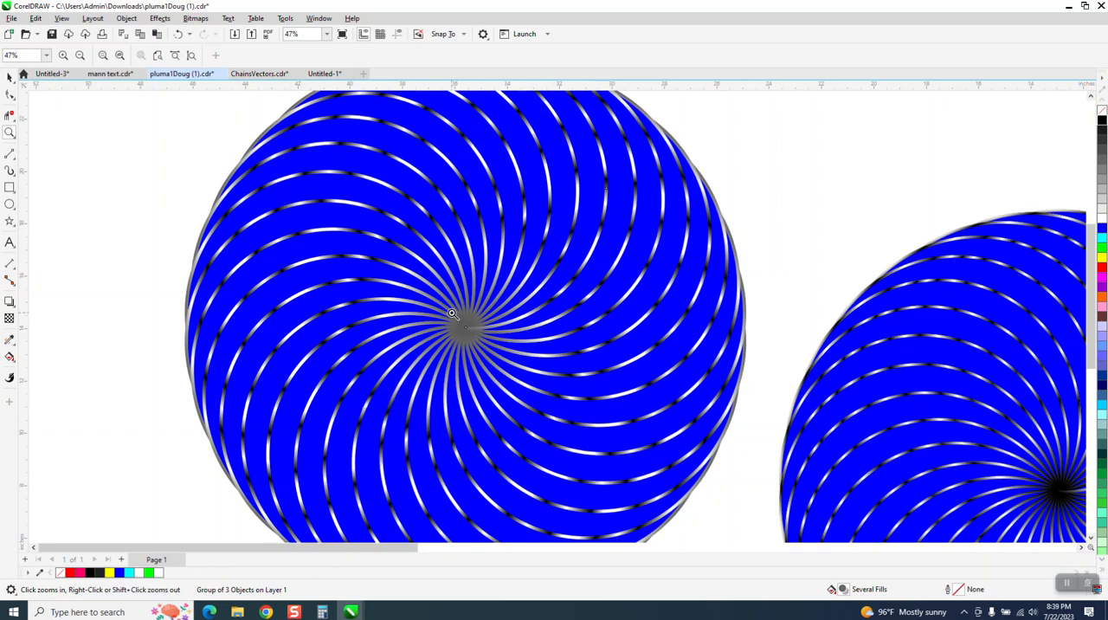
{"action": "left_click_drag", "start_coordinate": [449, 289], "coordinate": [548, 359]}
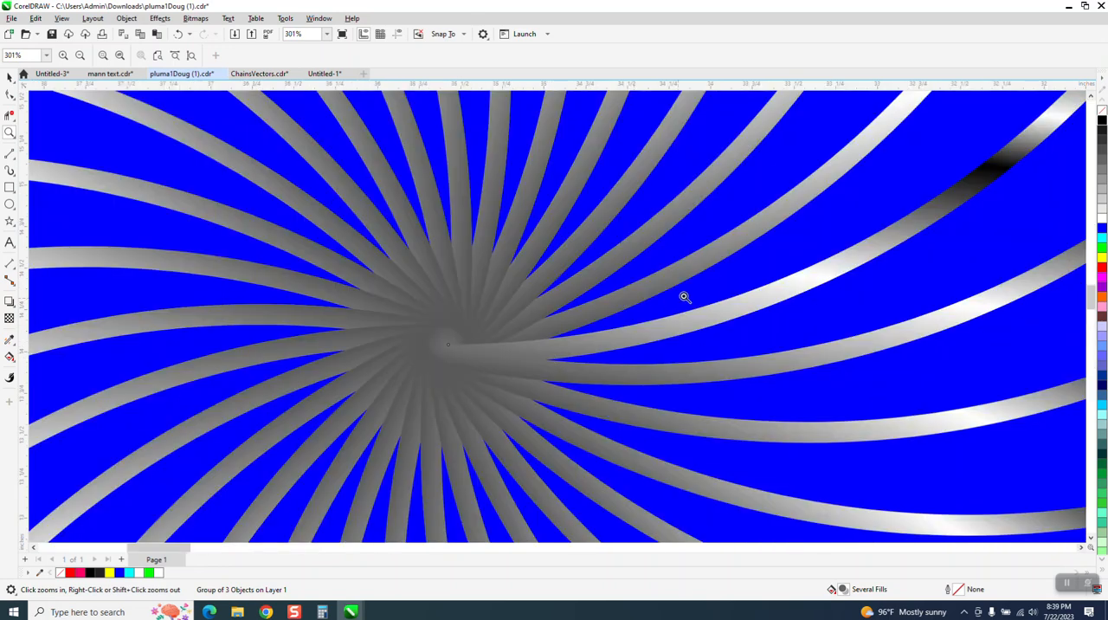
{"action": "scroll", "coordinate": [443, 316], "scroll_direction": "down", "scroll_amount": 6}
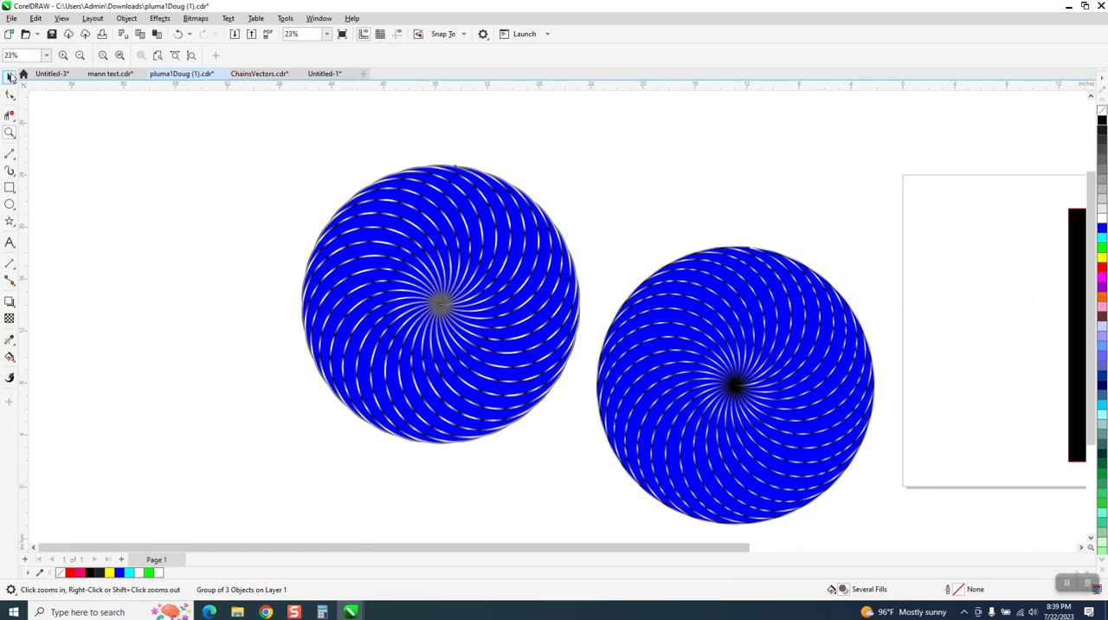
- Group all the rotated crescents of the new blue spiral
{"action": "left_click", "coordinate": [10, 77]}
{"action": "left_click_drag", "start_coordinate": [299, 144], "coordinate": [593, 478]}
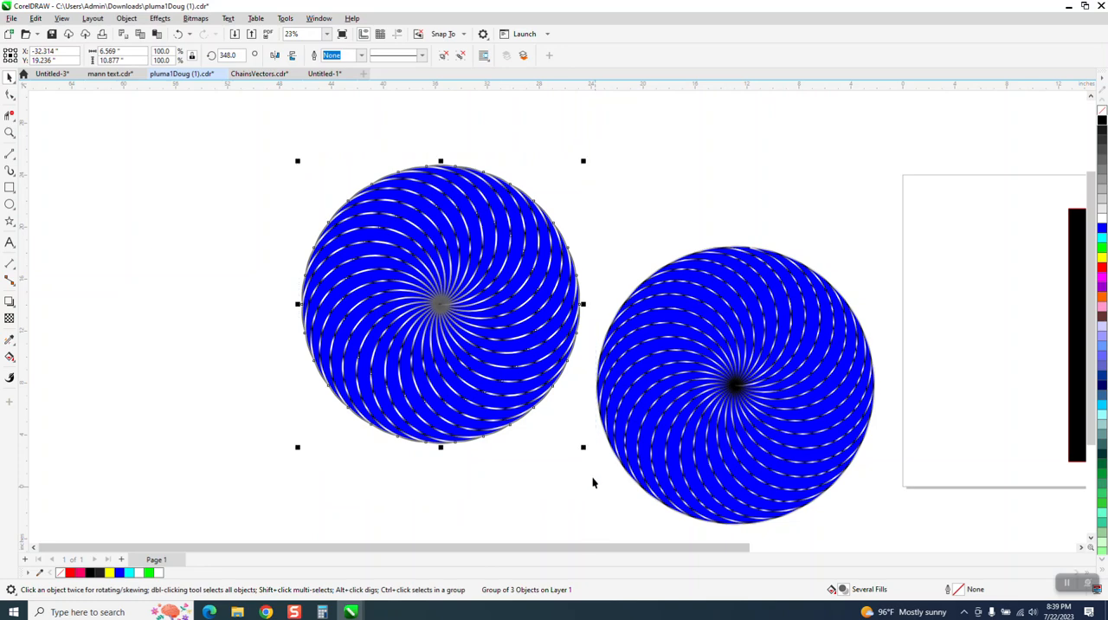
{"action": "key", "text": "ctrl+g"}
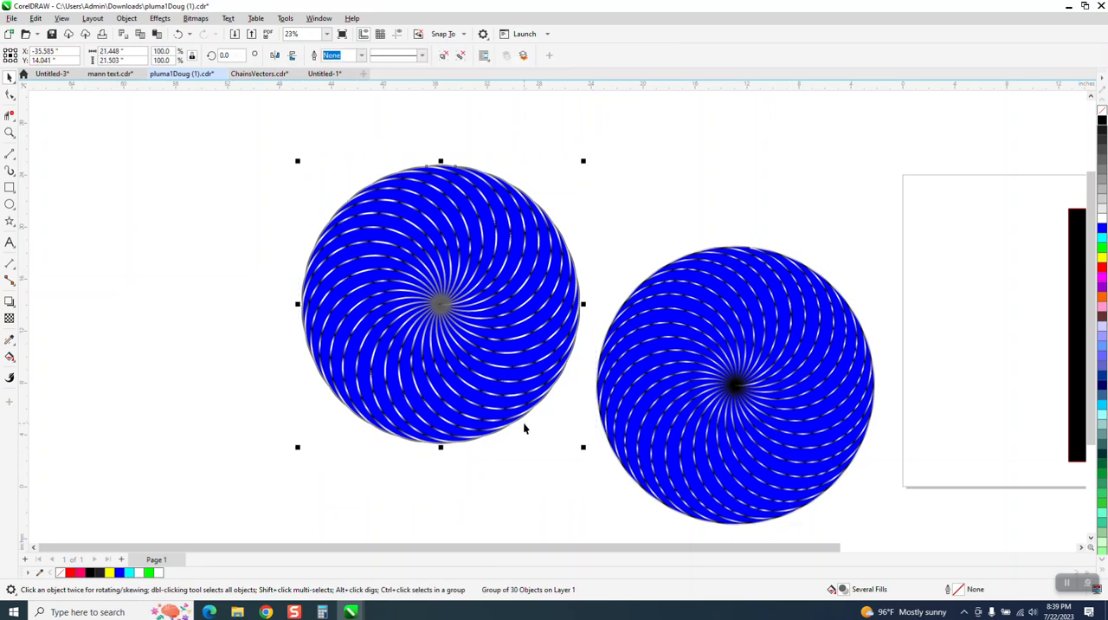
- Scale the grouped blue spiral down to fit inside the black rectangle and center both on the page
{"action": "scroll", "coordinate": [525, 424], "scroll_direction": "down", "scroll_amount": 1}
{"action": "left_click_drag", "start_coordinate": [875, 348], "coordinate": [807, 184]}
{"action": "left_click", "coordinate": [506, 374]}
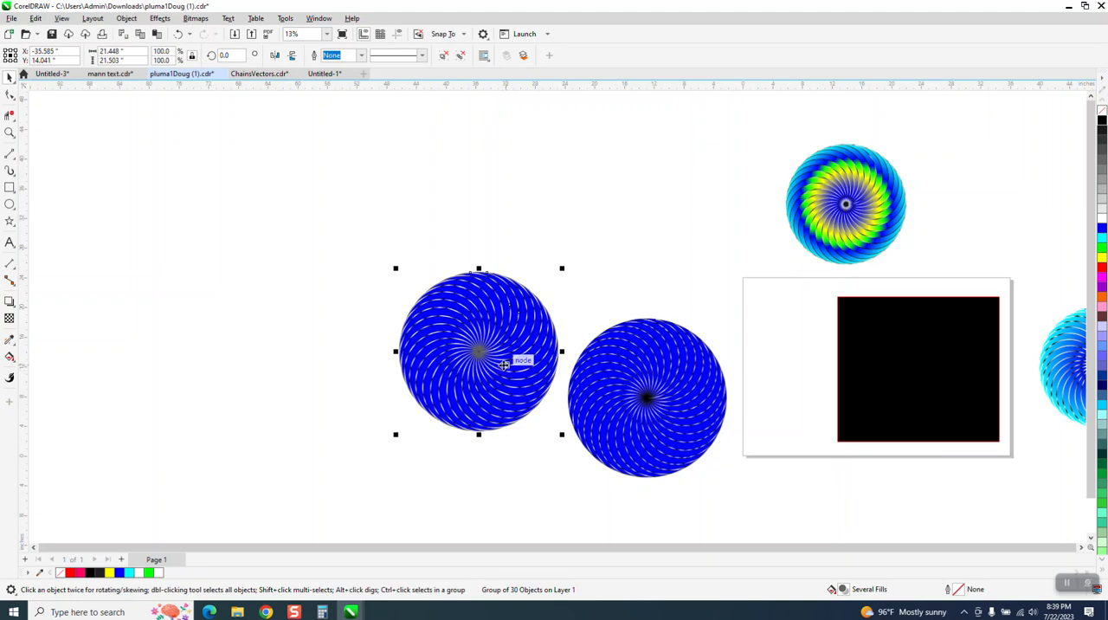
{"action": "key", "text": "p"}
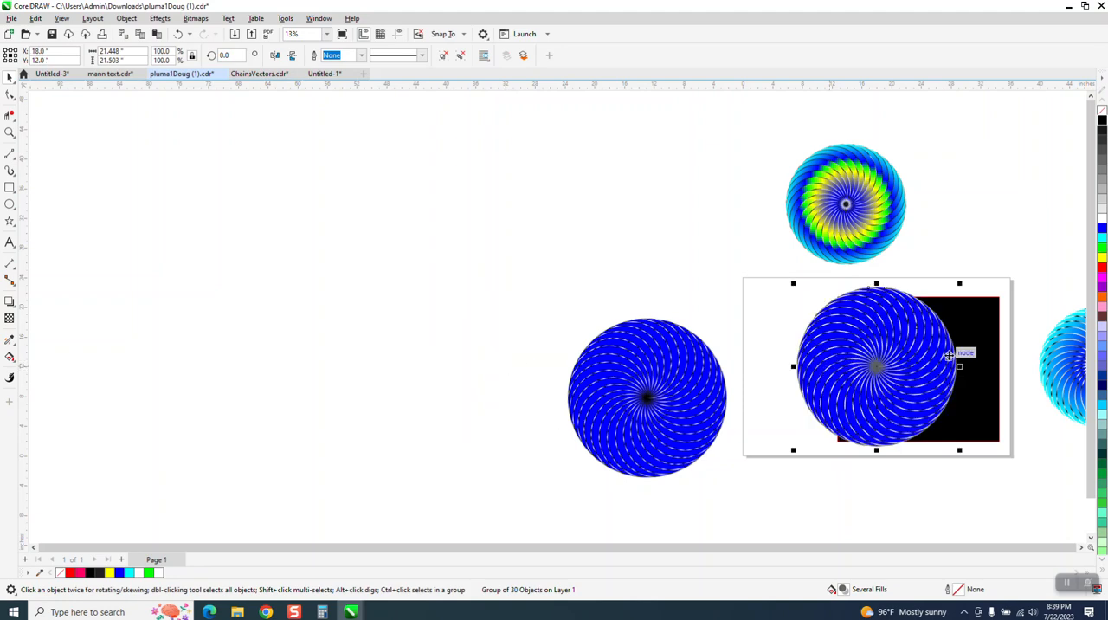
{"action": "left_click_drag", "start_coordinate": [958, 283], "coordinate": [938, 305]}
{"action": "left_click", "coordinate": [975, 347]}
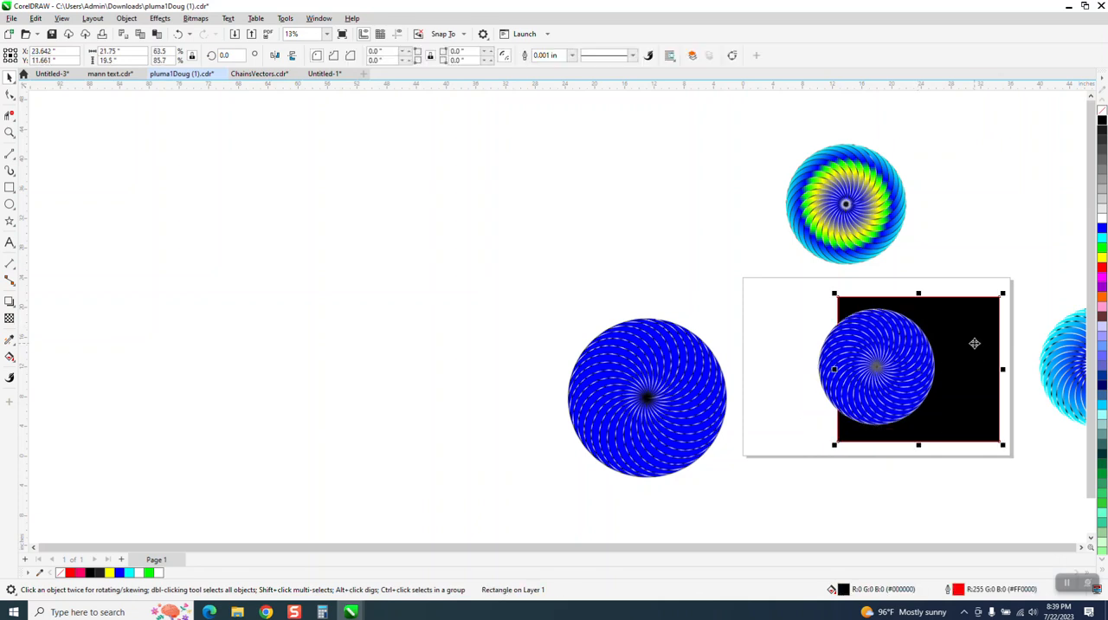
{"action": "key", "text": "p"}
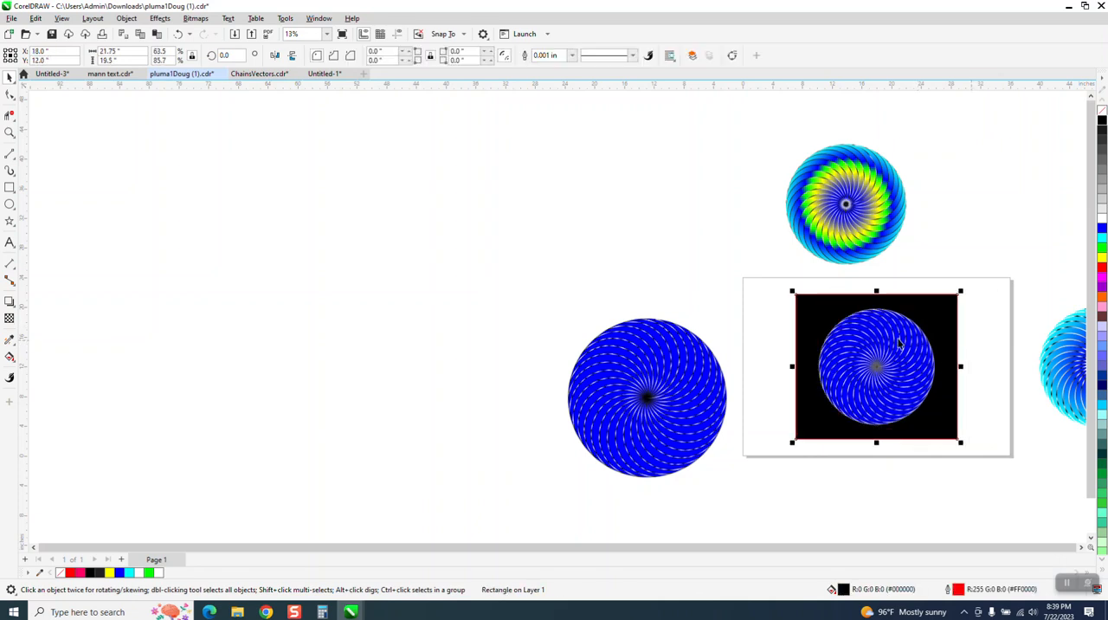
- Cover the spiral's center with a page-centered circle about 2.25 inches across, filled black with no outline
{"action": "left_click", "coordinate": [10, 131]}
{"action": "left_click_drag", "start_coordinate": [797, 300], "coordinate": [992, 448]}
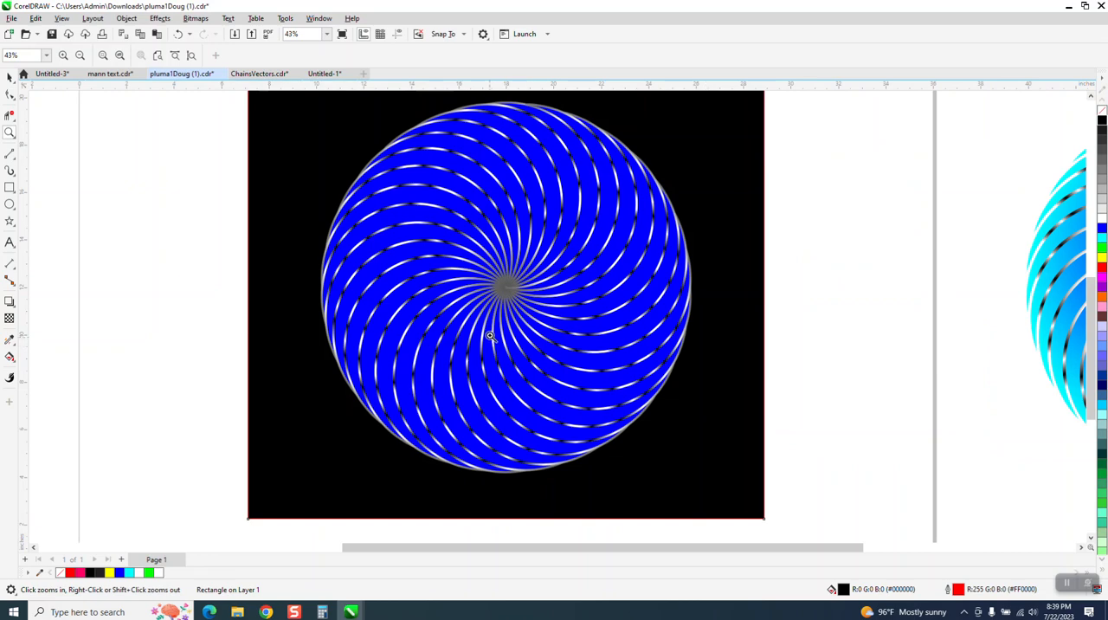
{"action": "left_click", "coordinate": [10, 204]}
{"action": "left_click_drag", "start_coordinate": [178, 236], "coordinate": [164, 279]}
{"action": "key", "text": "p"}
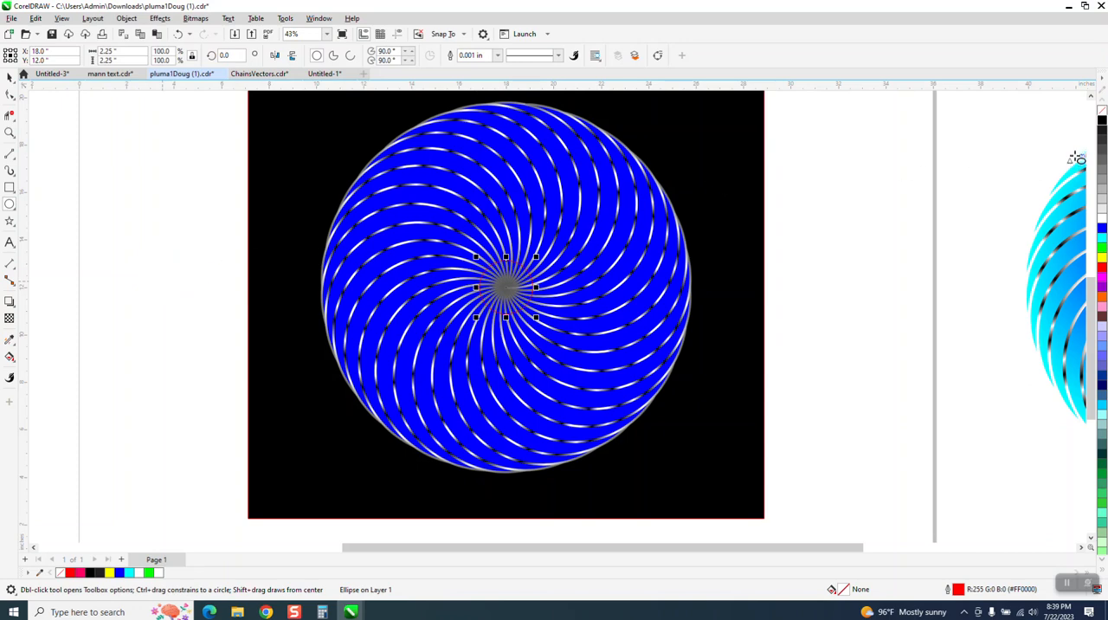
{"action": "left_click", "coordinate": [1102, 122]}
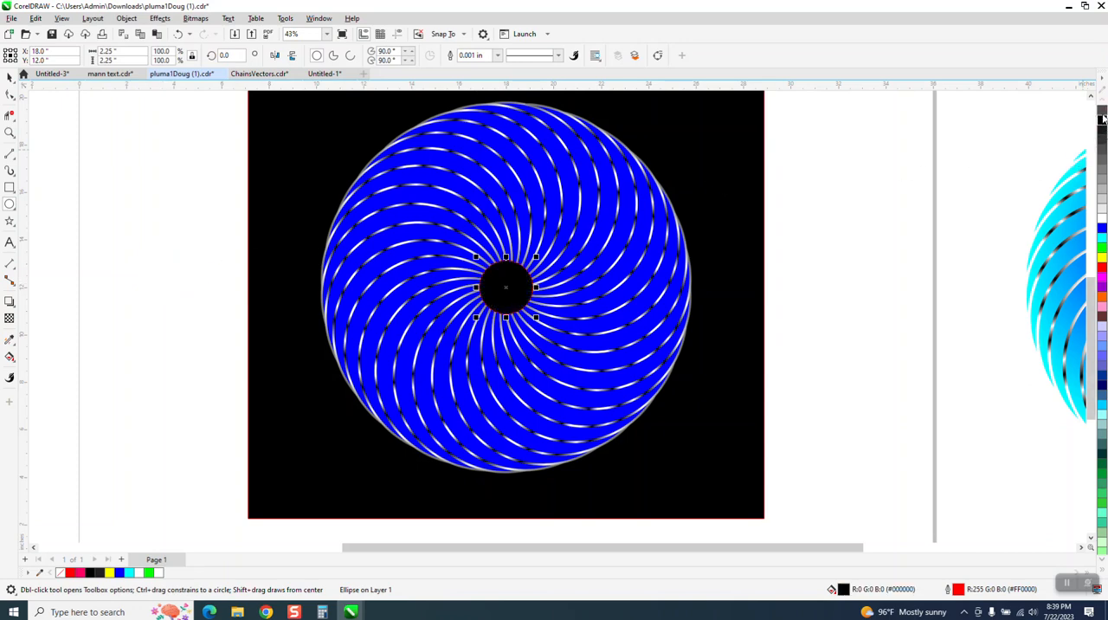
{"action": "right_click", "coordinate": [1102, 110]}
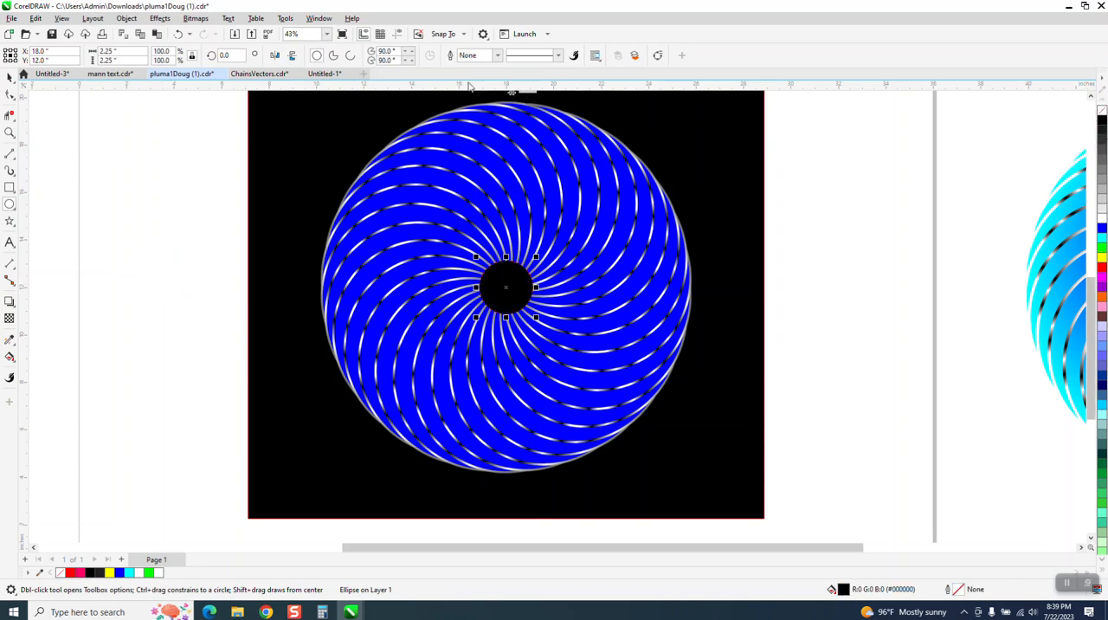
- Apply a Gaussian Blur with a 65.8-pixel radius to the black center circle
{"action": "left_click", "coordinate": [196, 18]}
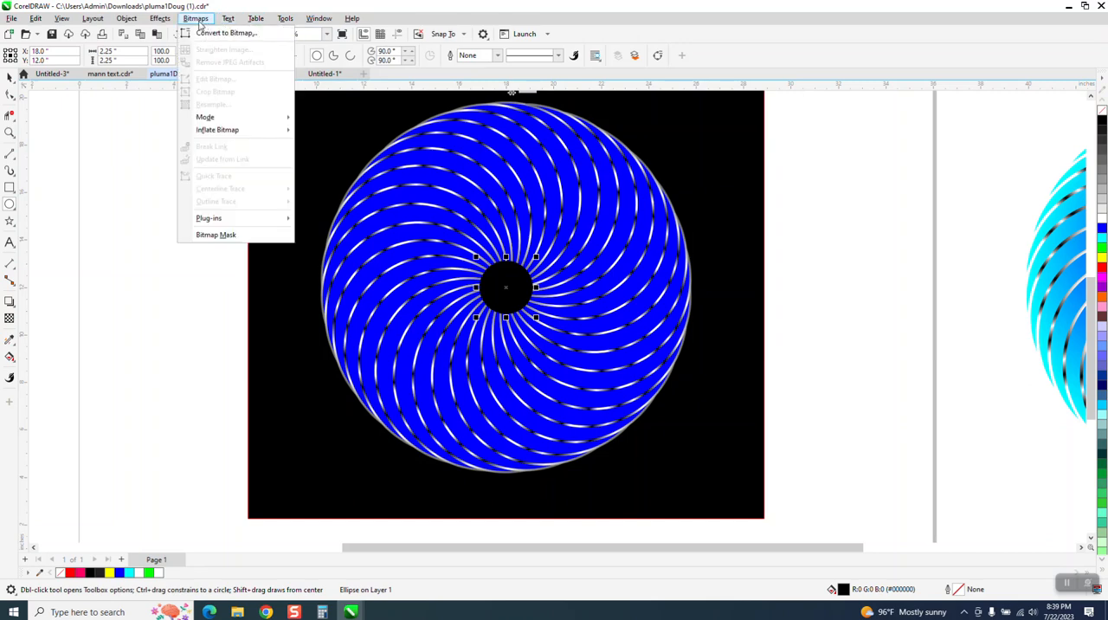
{"action": "mouse_move", "coordinate": [164, 19]}
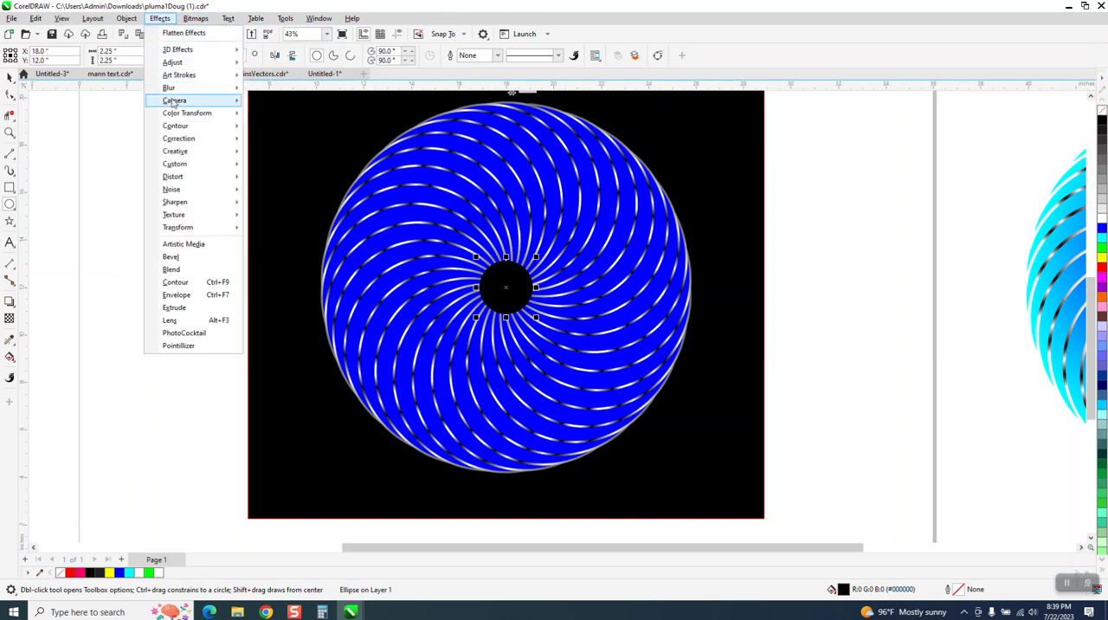
{"action": "mouse_move", "coordinate": [212, 90]}
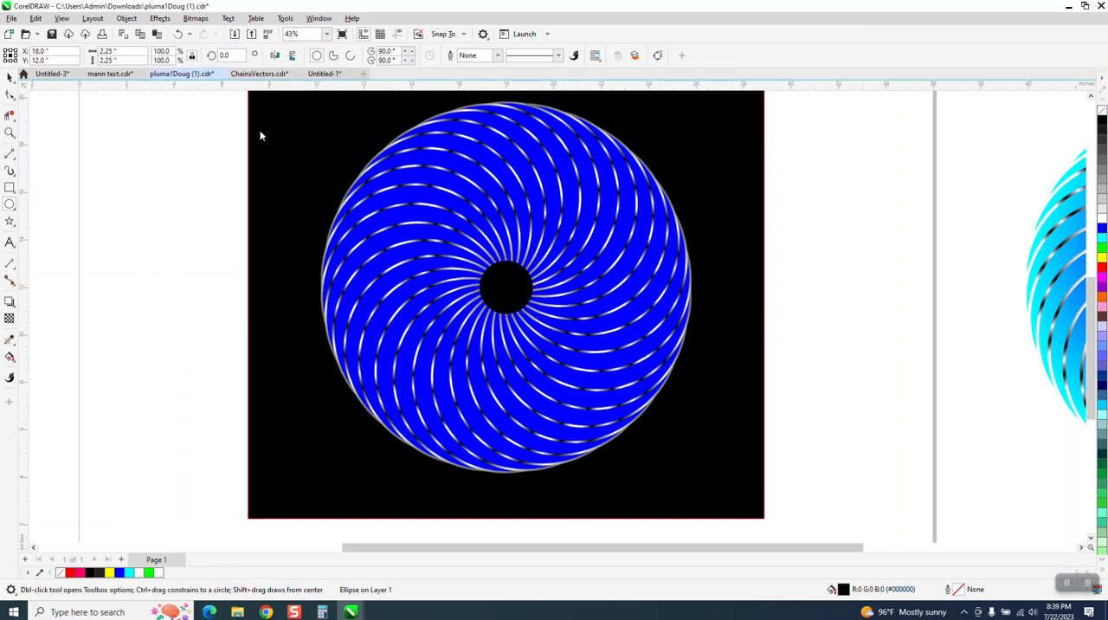
{"action": "left_click", "coordinate": [272, 132]}
{"action": "left_click_drag", "start_coordinate": [537, 265], "coordinate": [723, 280]}
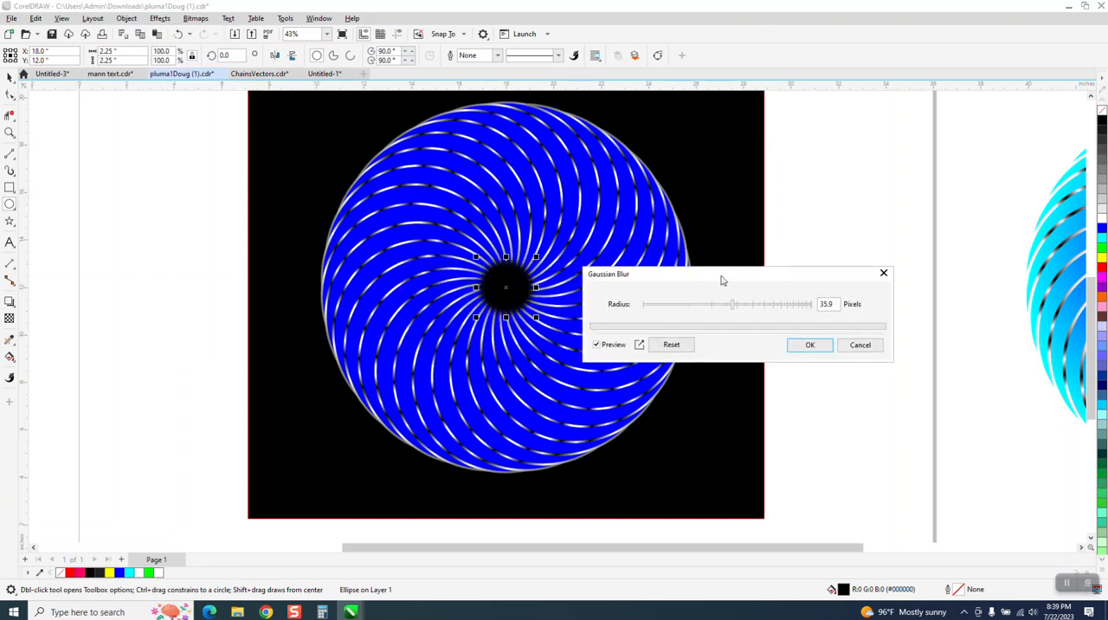
{"action": "left_click_drag", "start_coordinate": [733, 310], "coordinate": [755, 308]}
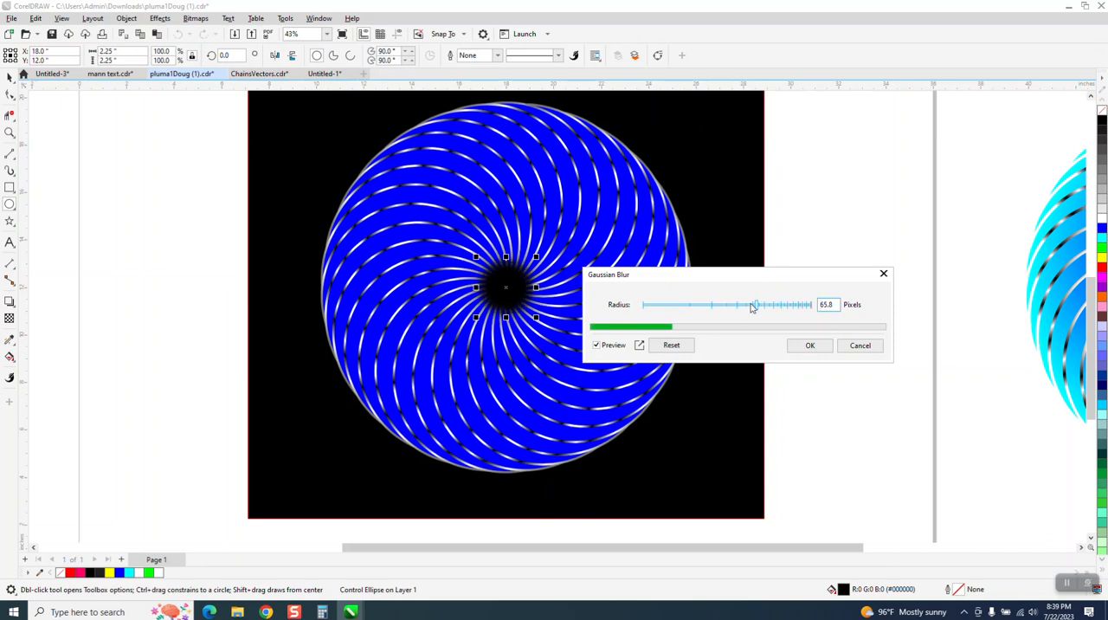
{"action": "left_click", "coordinate": [824, 346]}
{"action": "left_click", "coordinate": [222, 253]}
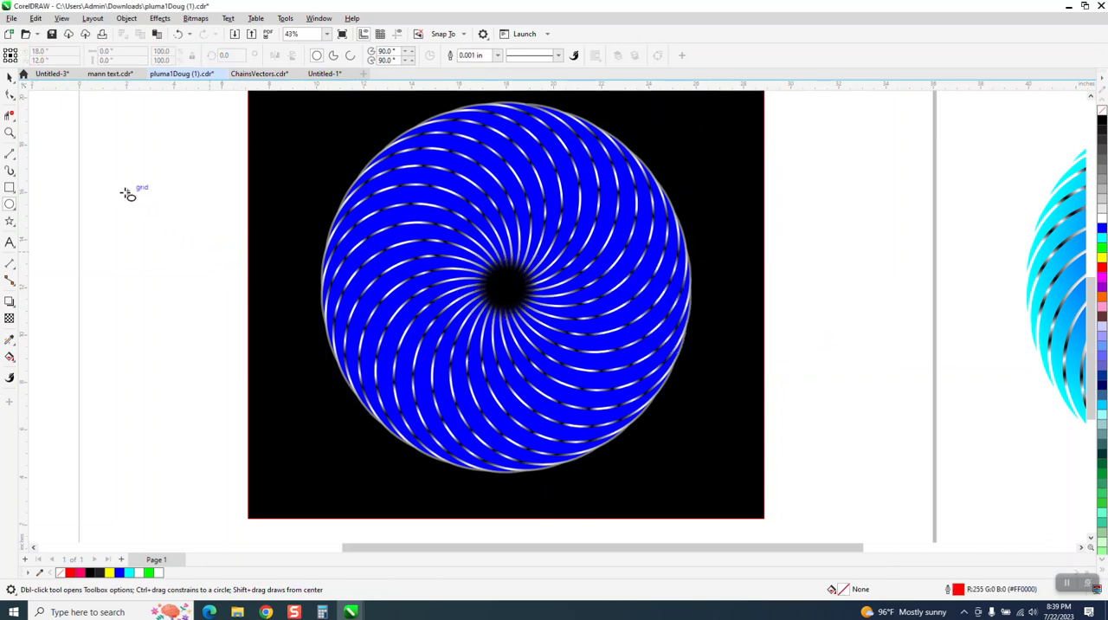
- Examine the blurred black center and the shaded lines around it up close
{"action": "left_click", "coordinate": [10, 133]}
{"action": "left_click_drag", "start_coordinate": [451, 229], "coordinate": [666, 365]}
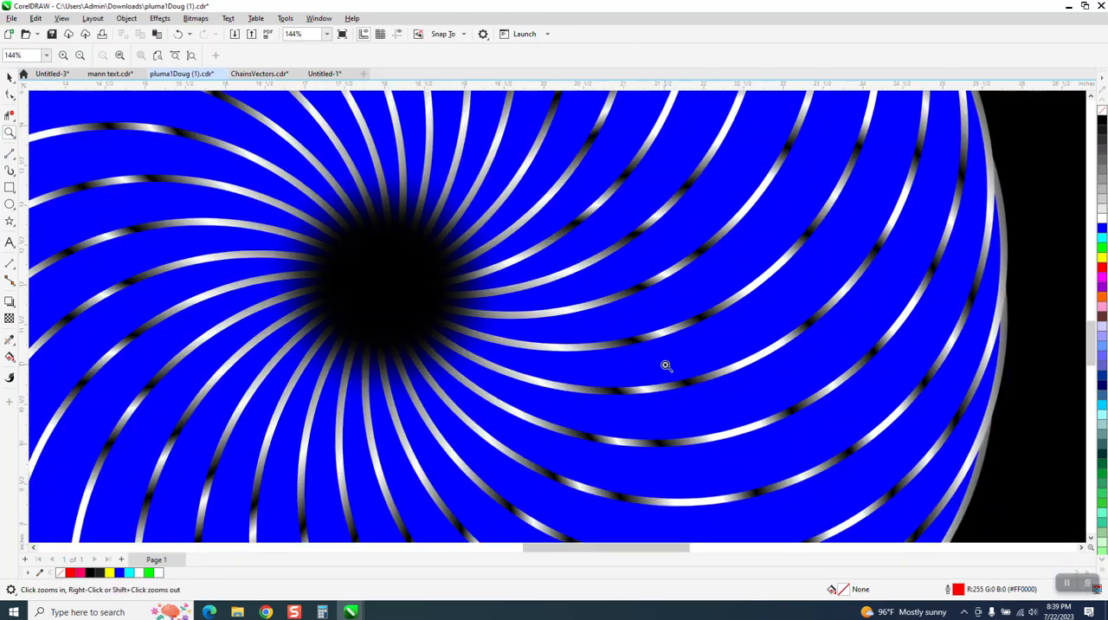
{"action": "scroll", "coordinate": [666, 363], "scroll_direction": "down", "scroll_amount": 4}
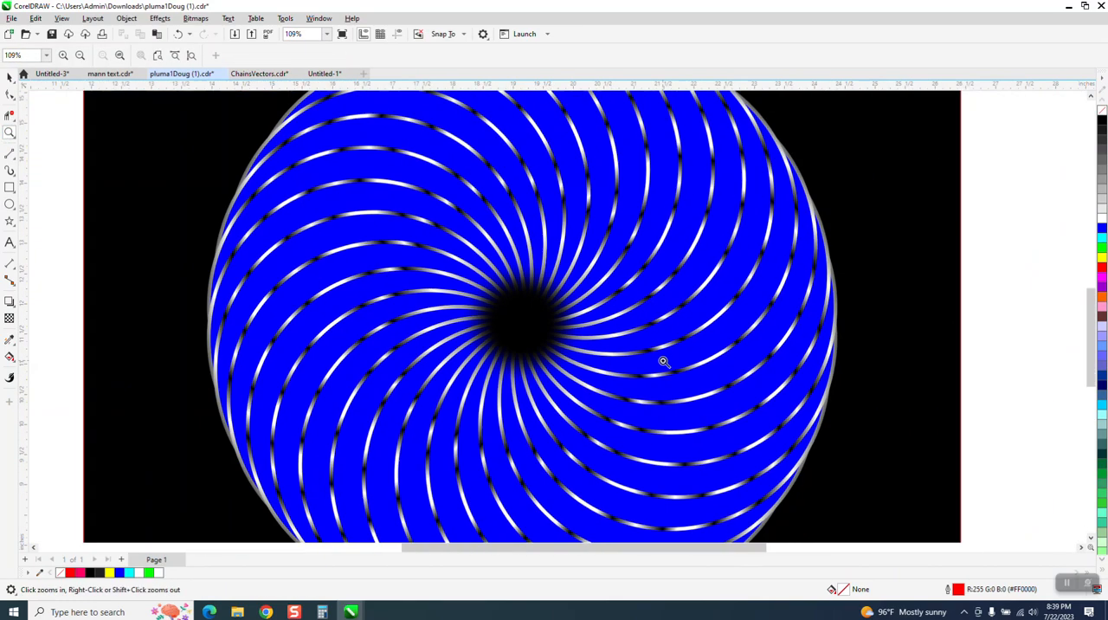